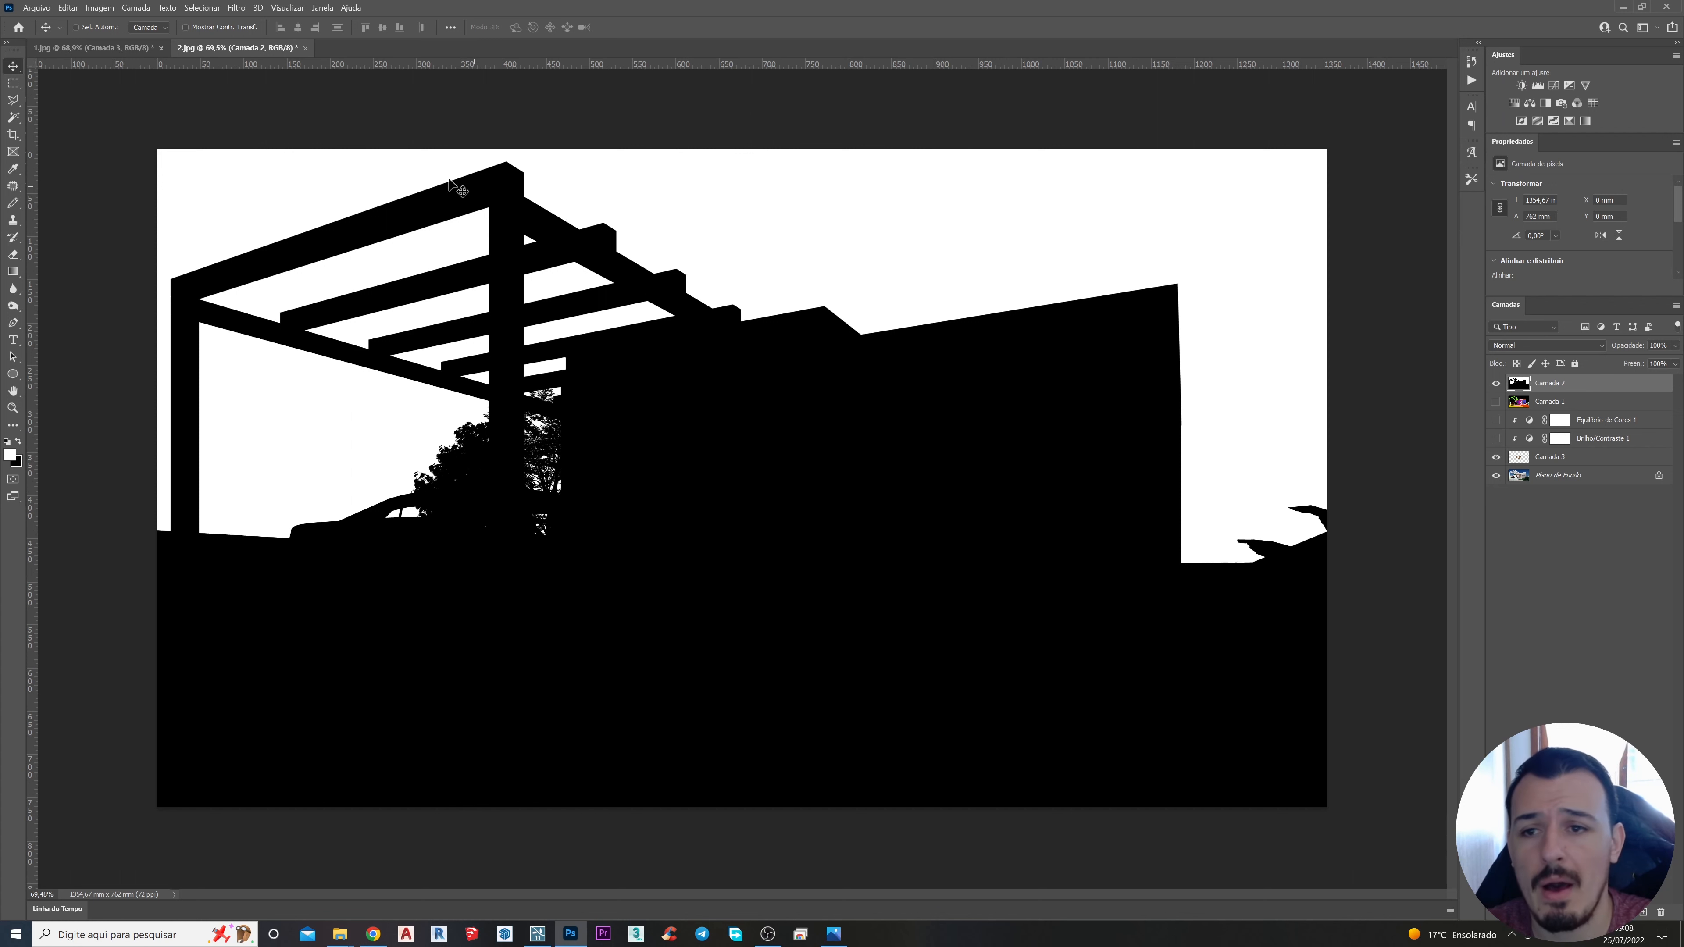
Step: Select the white sky area of the Camada 2 mask layer using Color Range with a fuzziness of 200
left_click(202, 8)
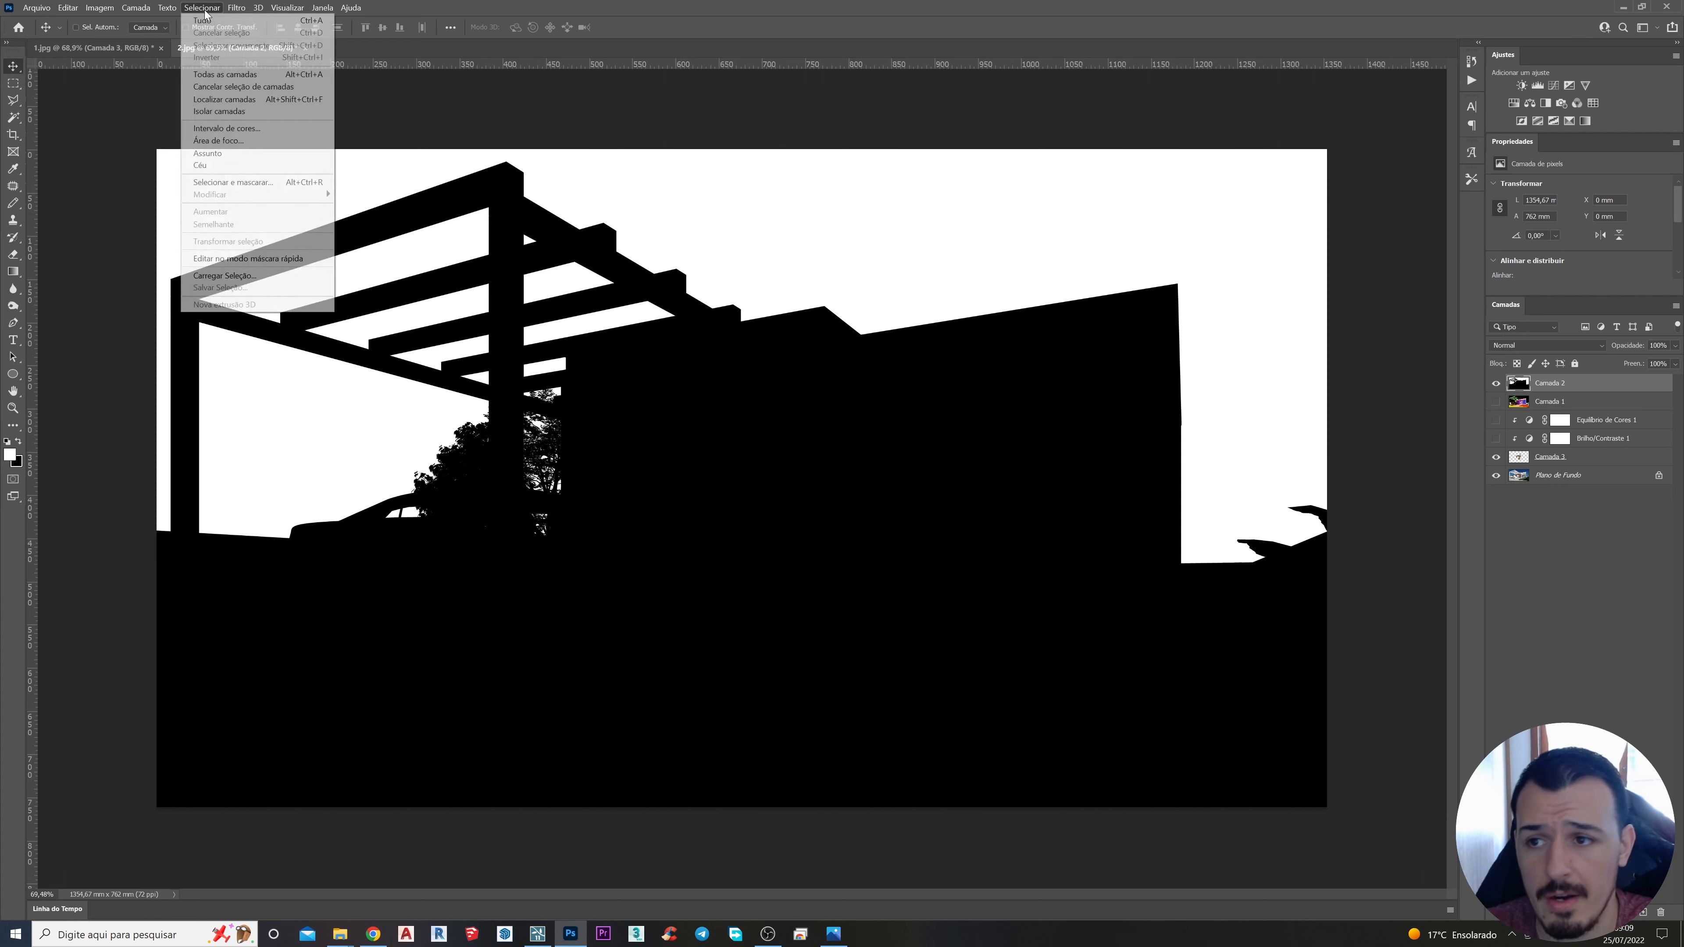
left_click(244, 130)
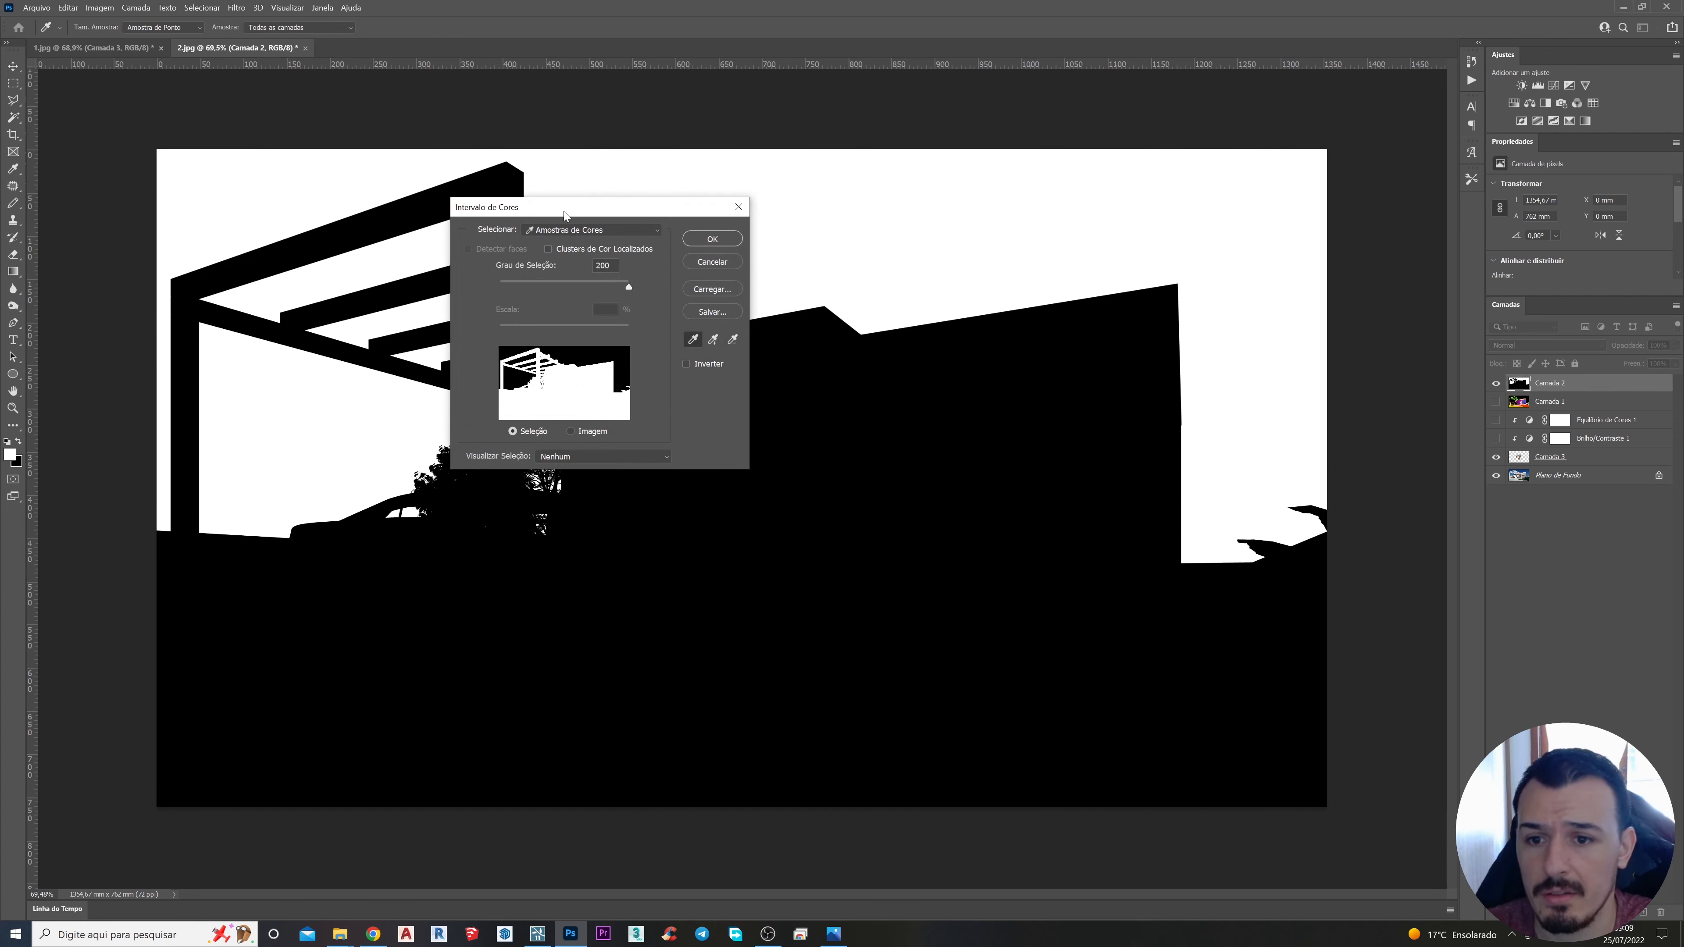
left_click_drag(563, 212, 665, 202)
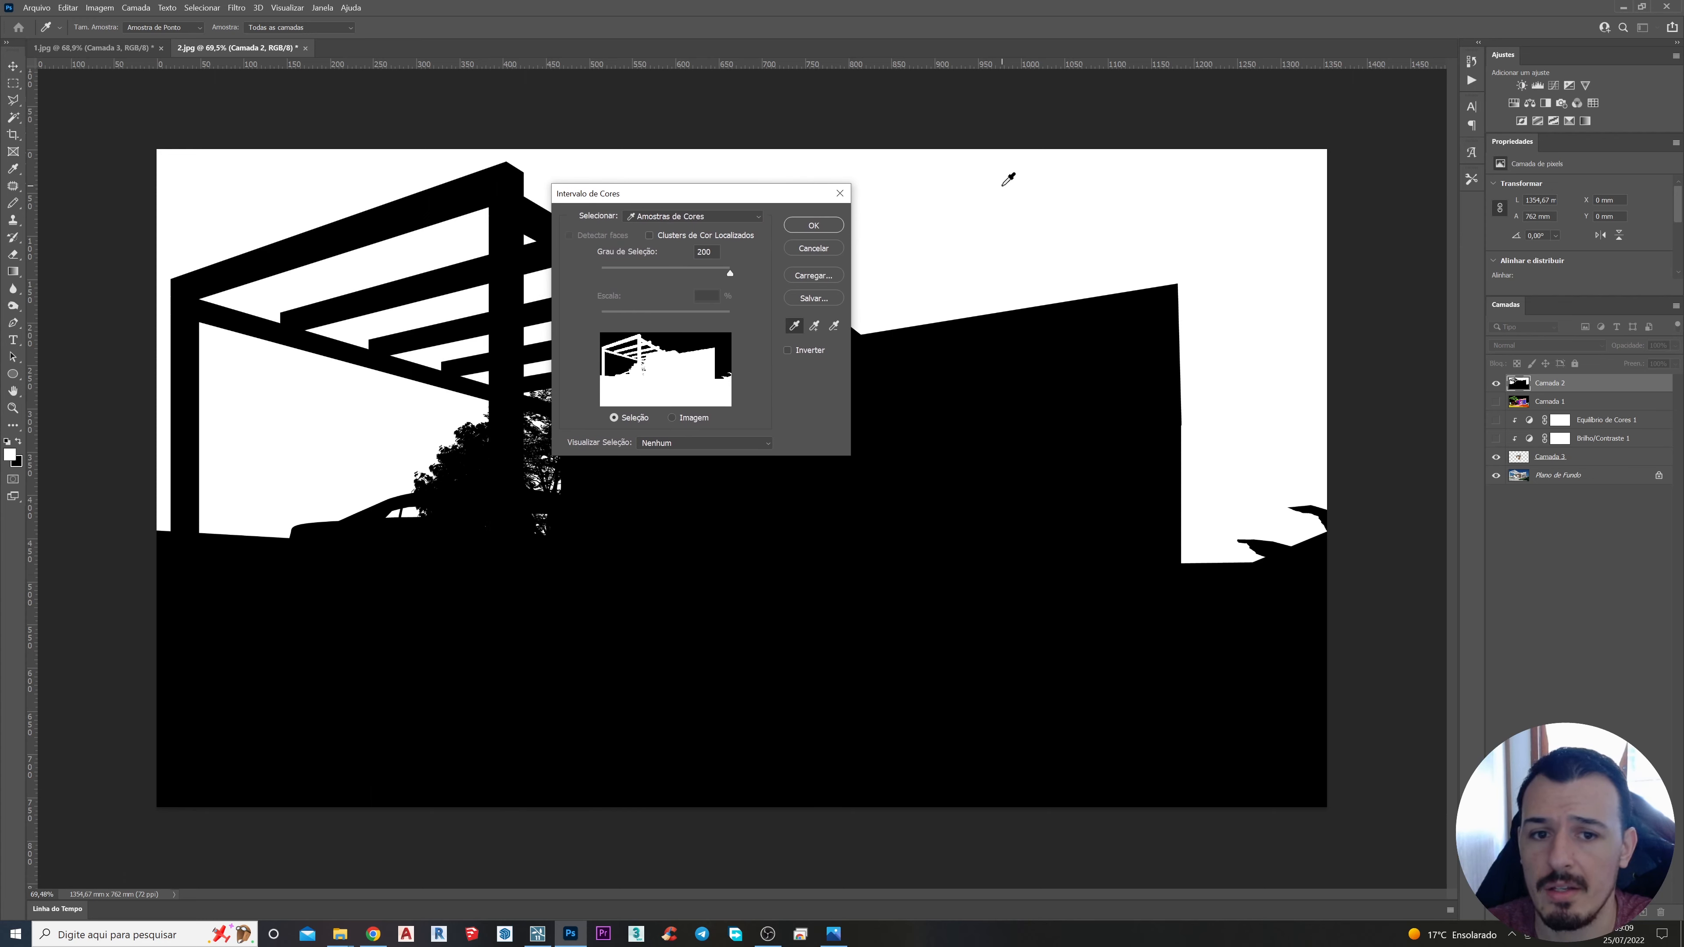
left_click(1001, 185)
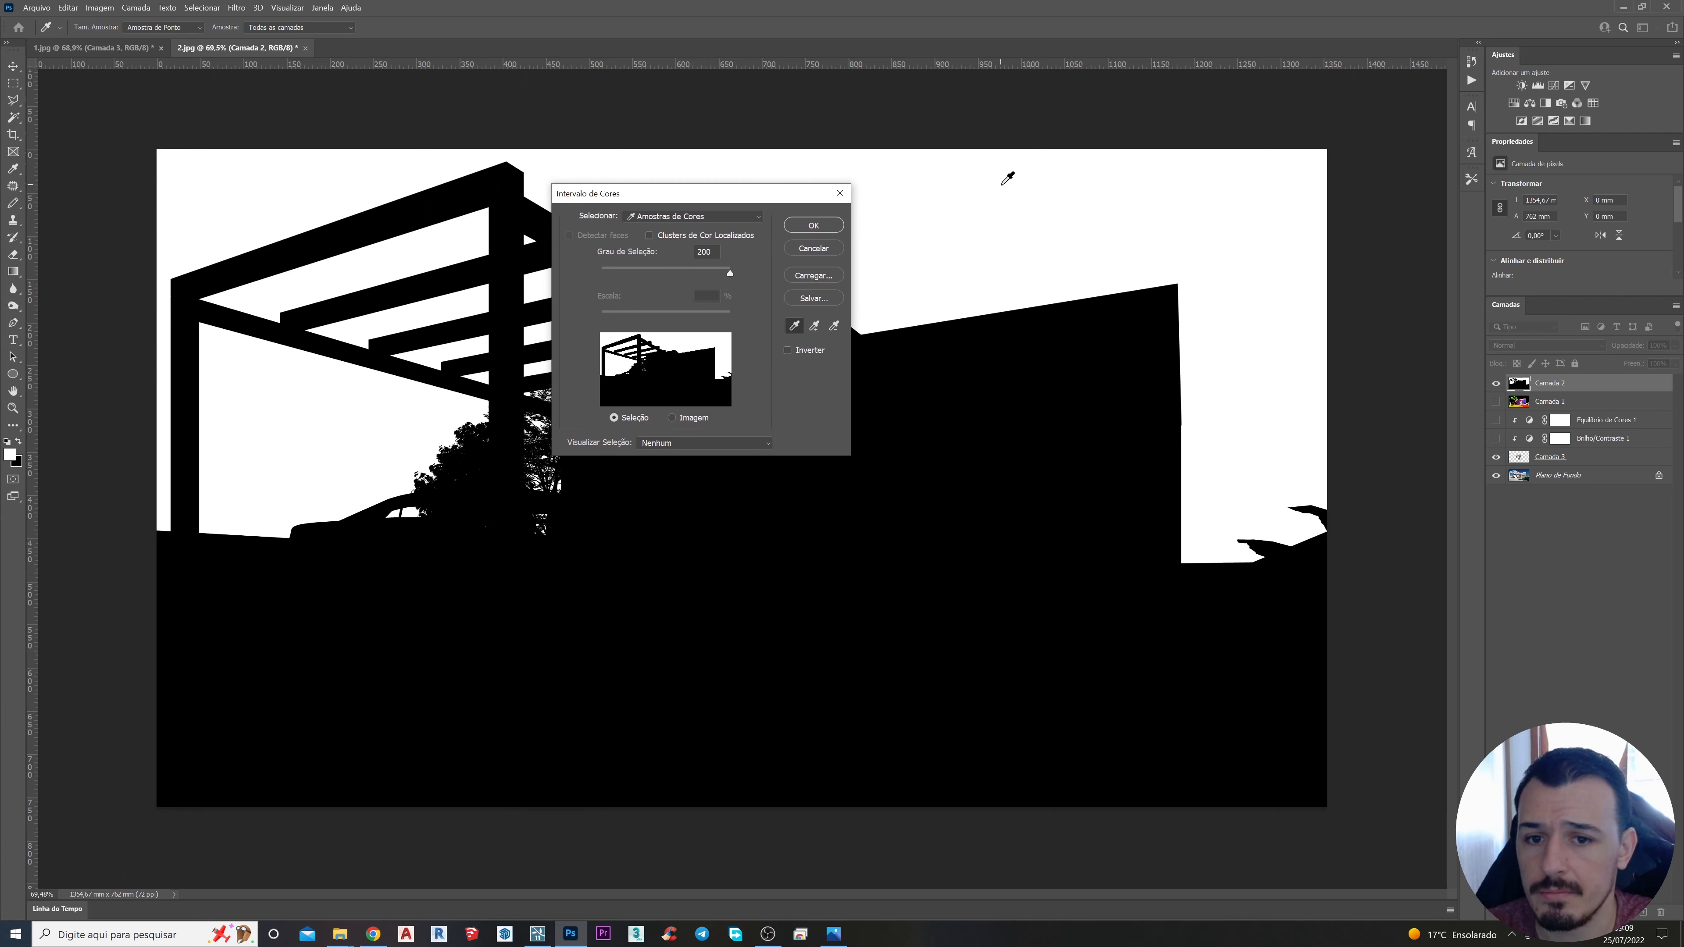
left_click(813, 225)
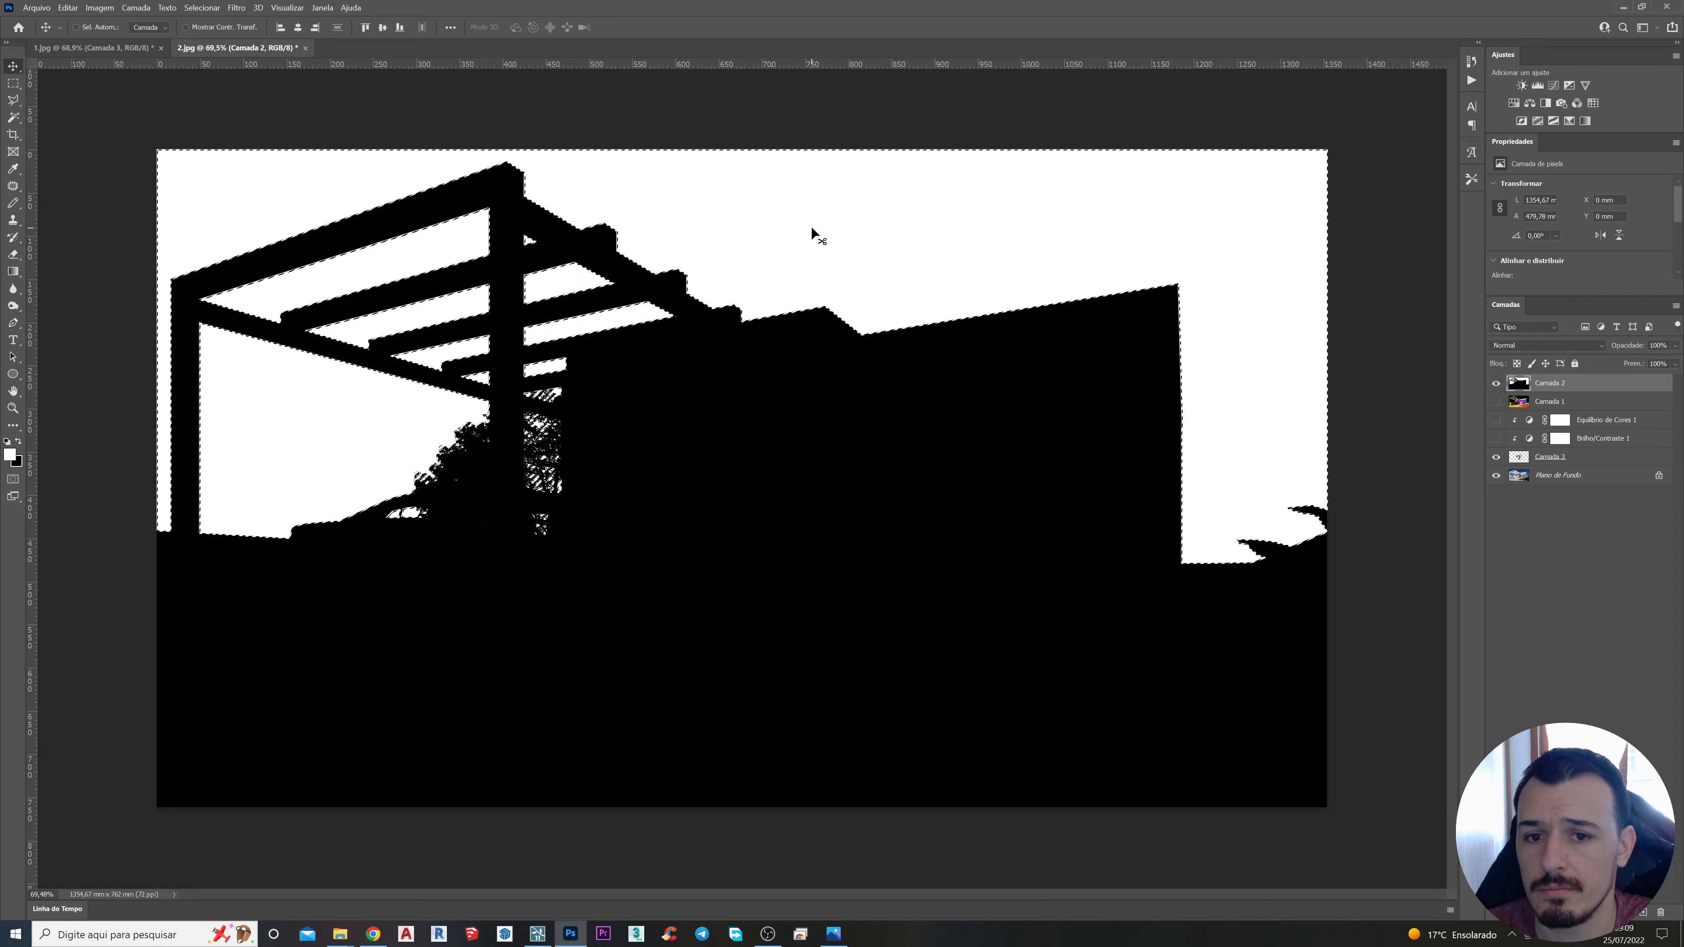
Step: Examine the selection edges along the pergola beams, the roofline and the tree foliage
scroll(810, 237, "up", 10)
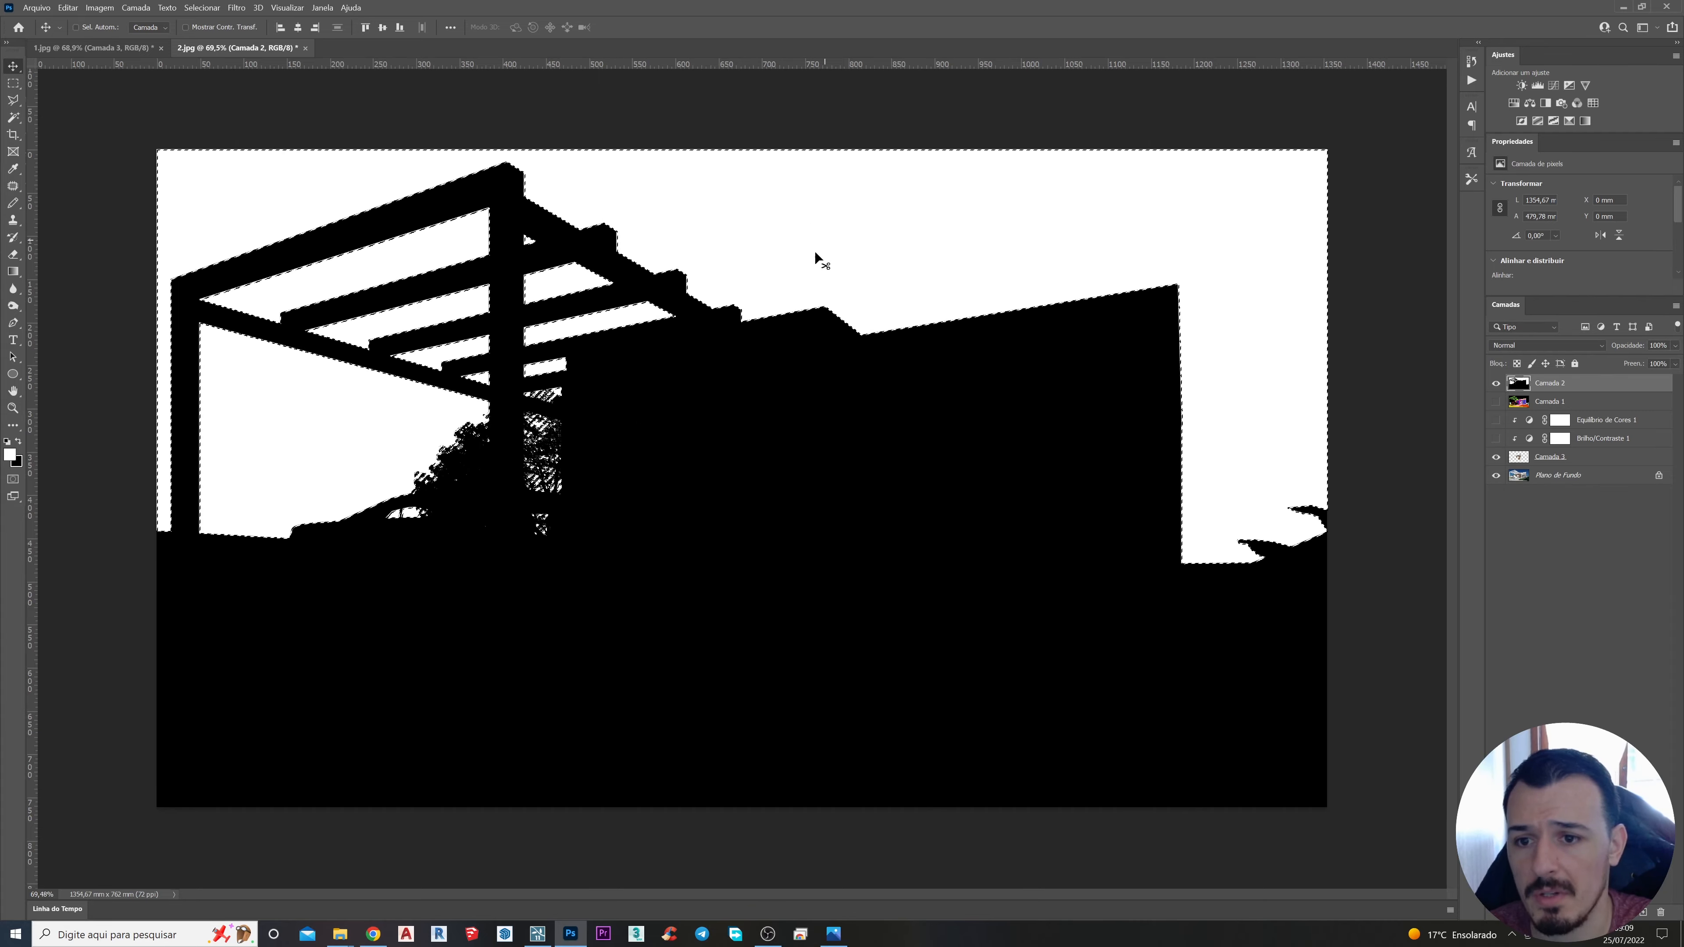
scroll(803, 314, "down", 10)
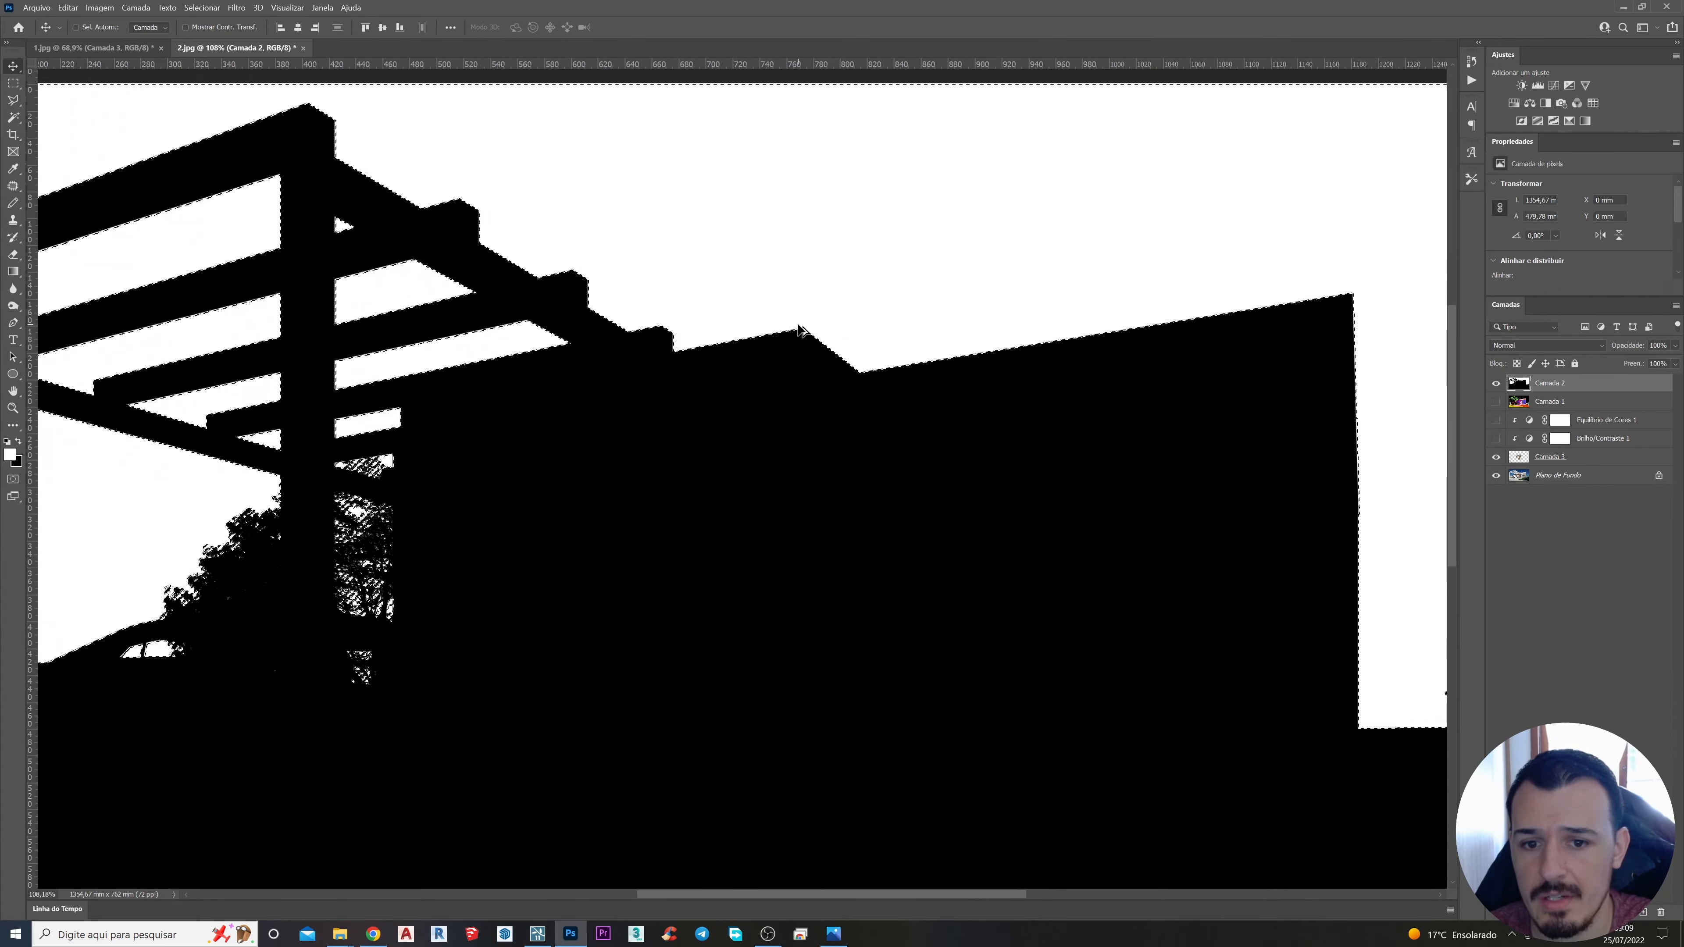
scroll(1180, 664, "up", 5)
scroll(1446, 571, "down", 5)
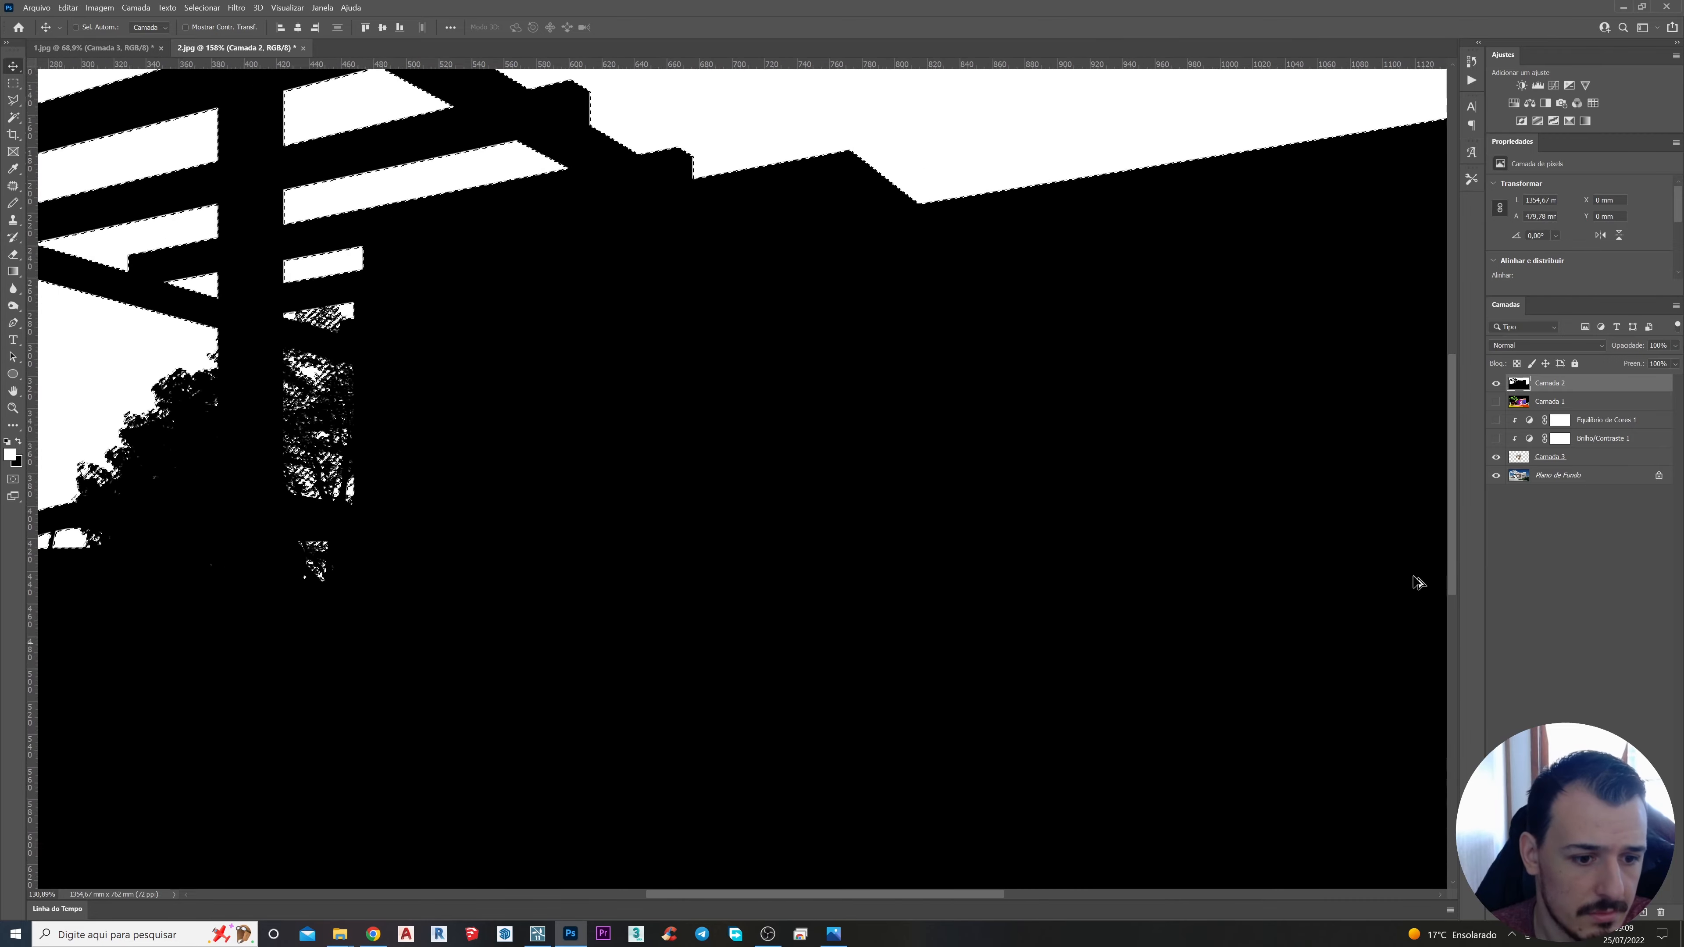
scroll(370, 334, "up", 6)
scroll(369, 334, "down", 6)
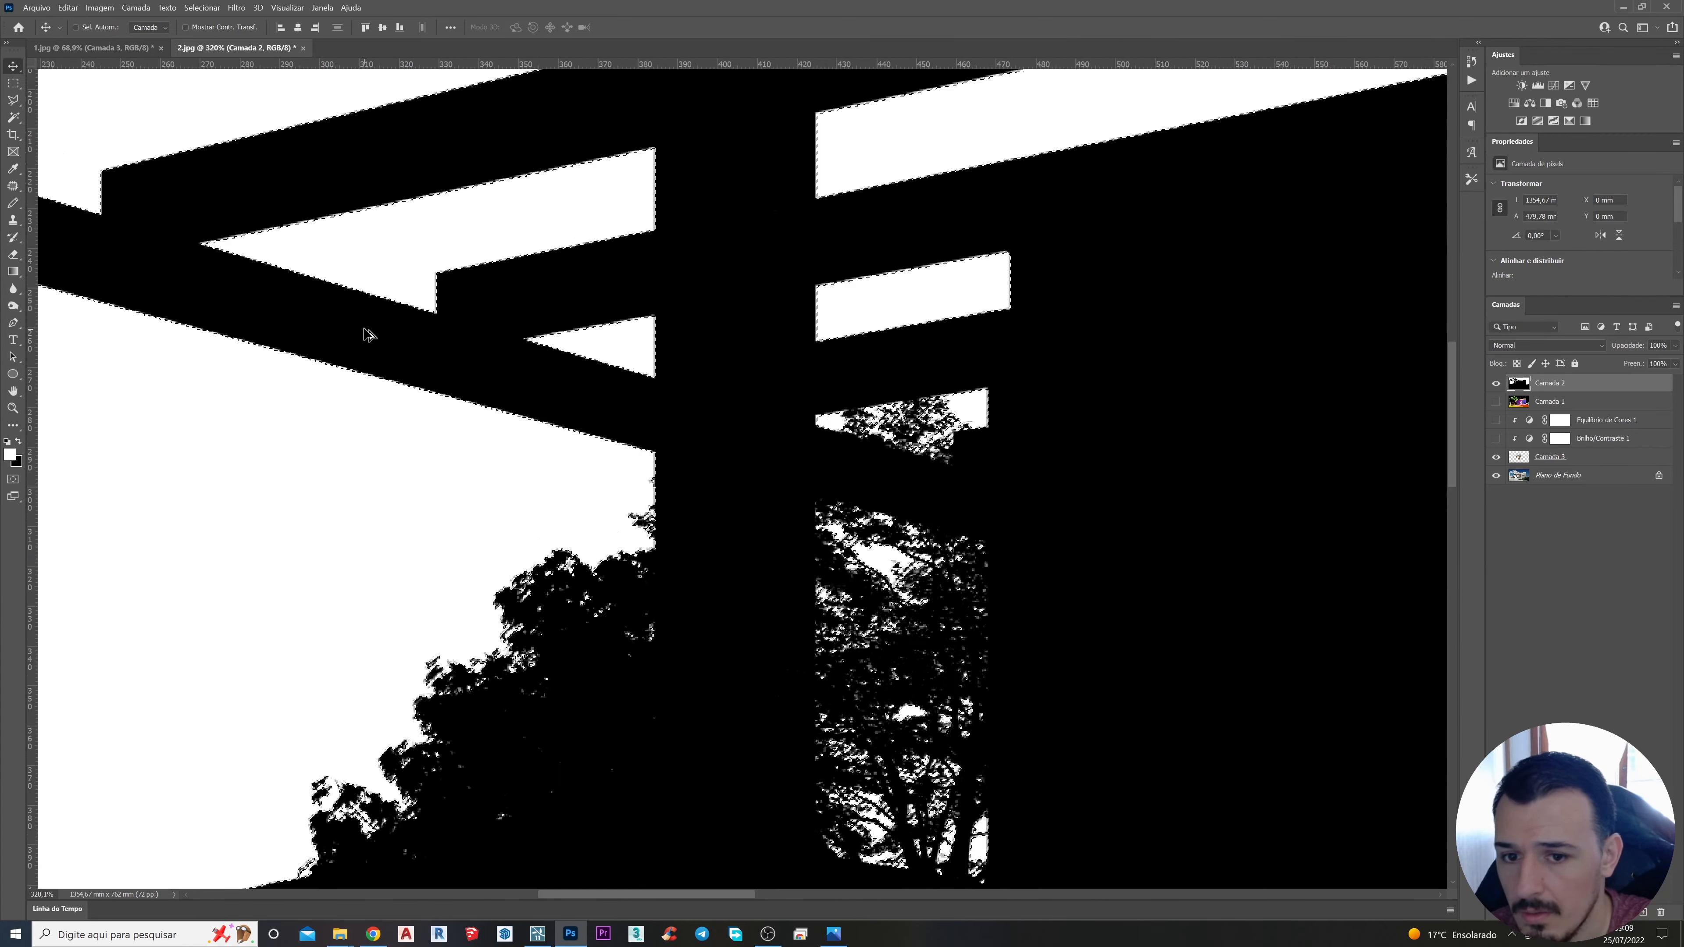
scroll(371, 348, "up", 2)
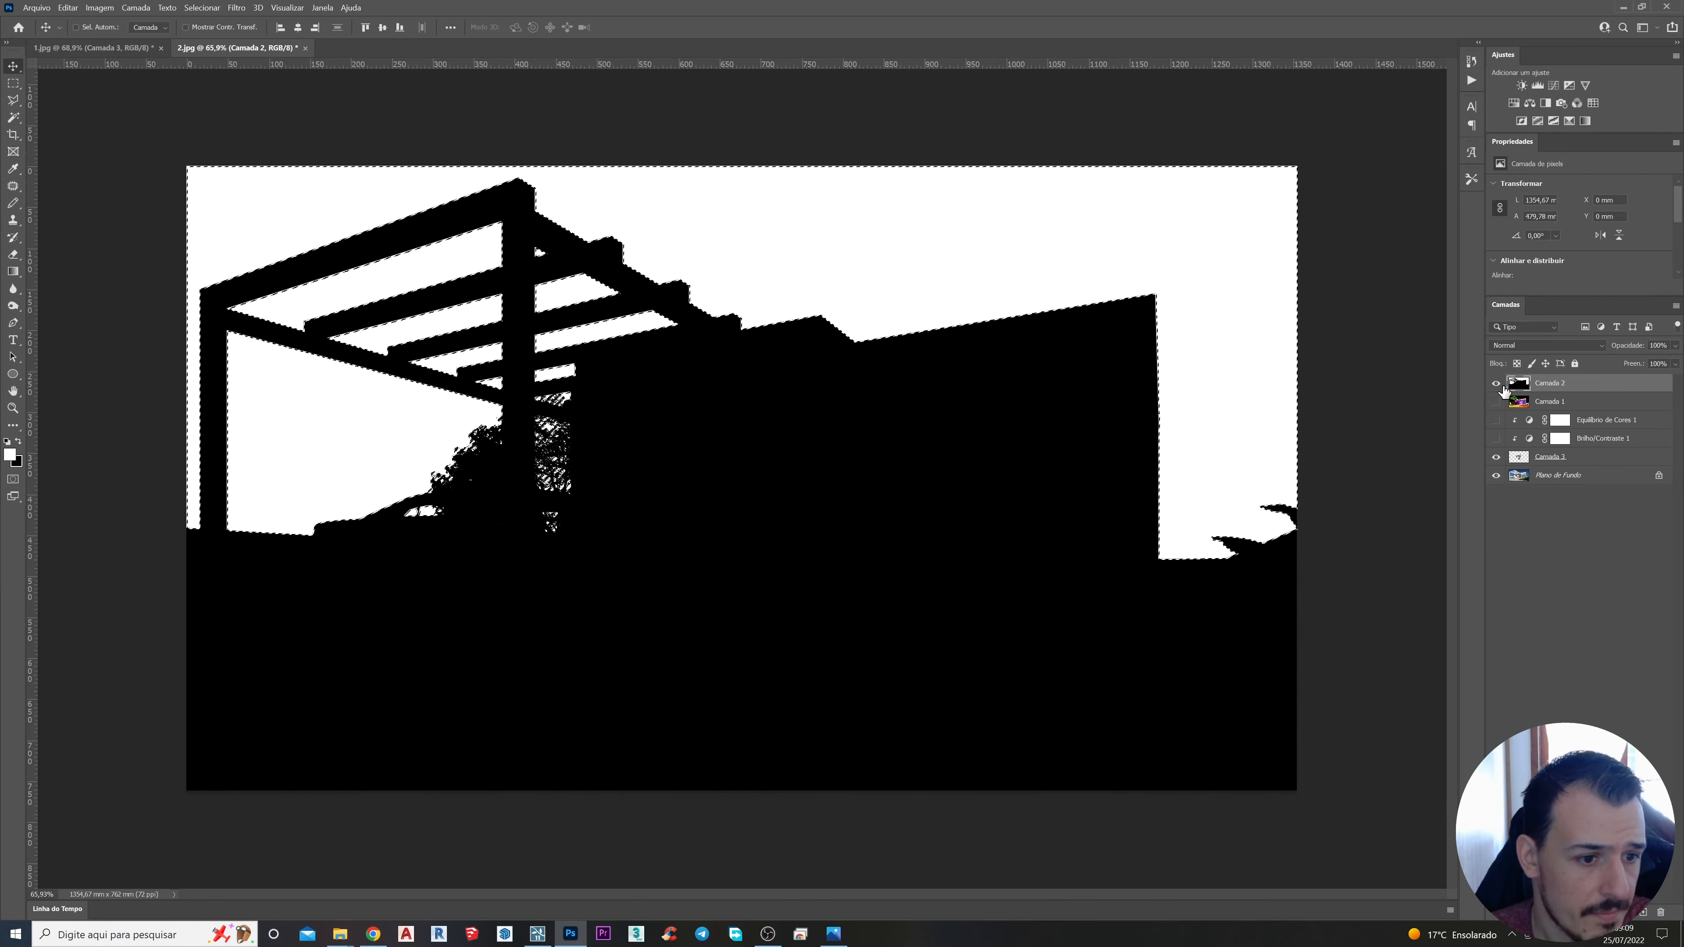
Step: Hide Camada 2, convert the Plano de Fundo background into a regular layer, and remove the selected sky from it
left_click(1497, 385)
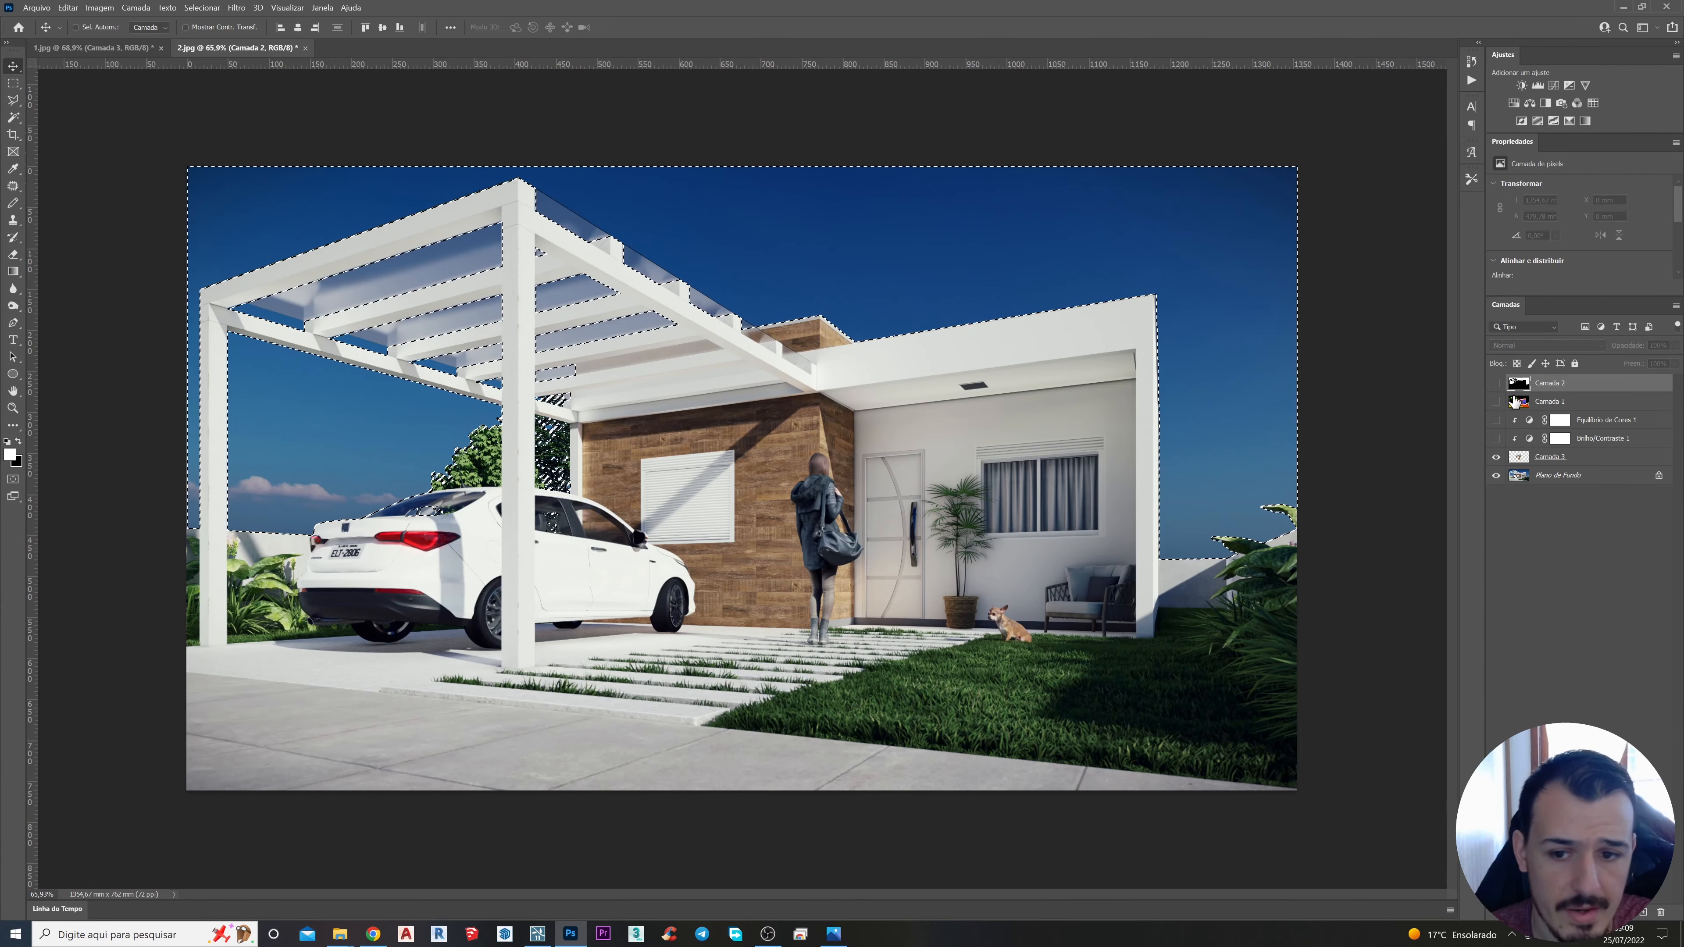
left_click(1562, 476)
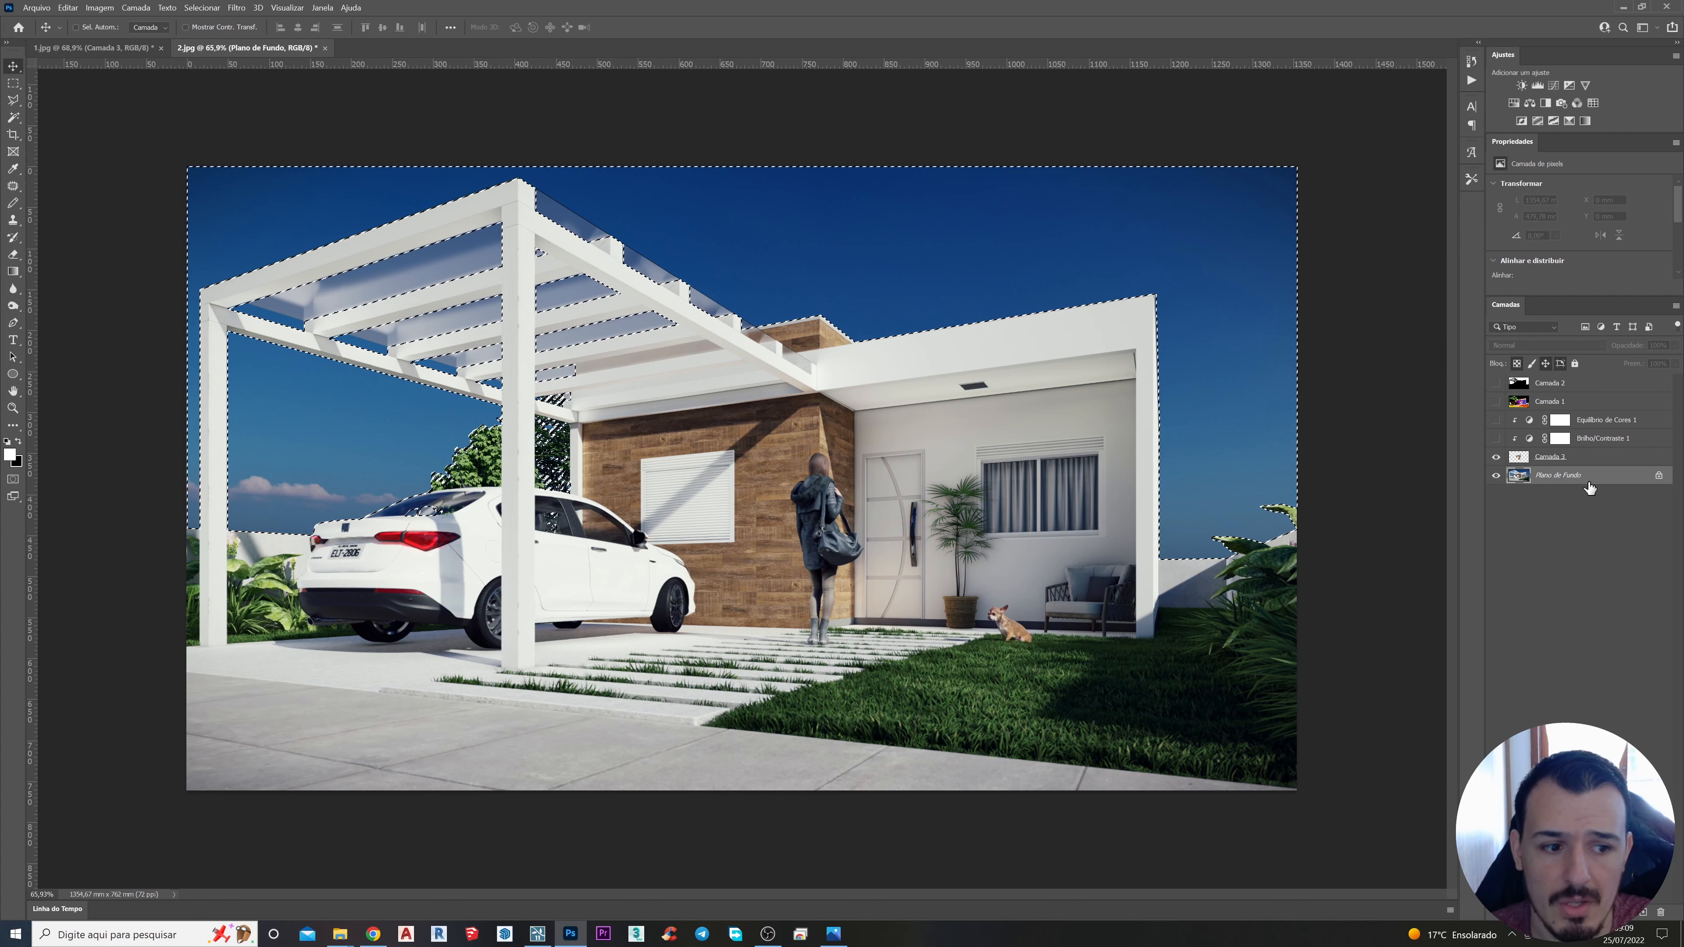
double_click(1539, 478)
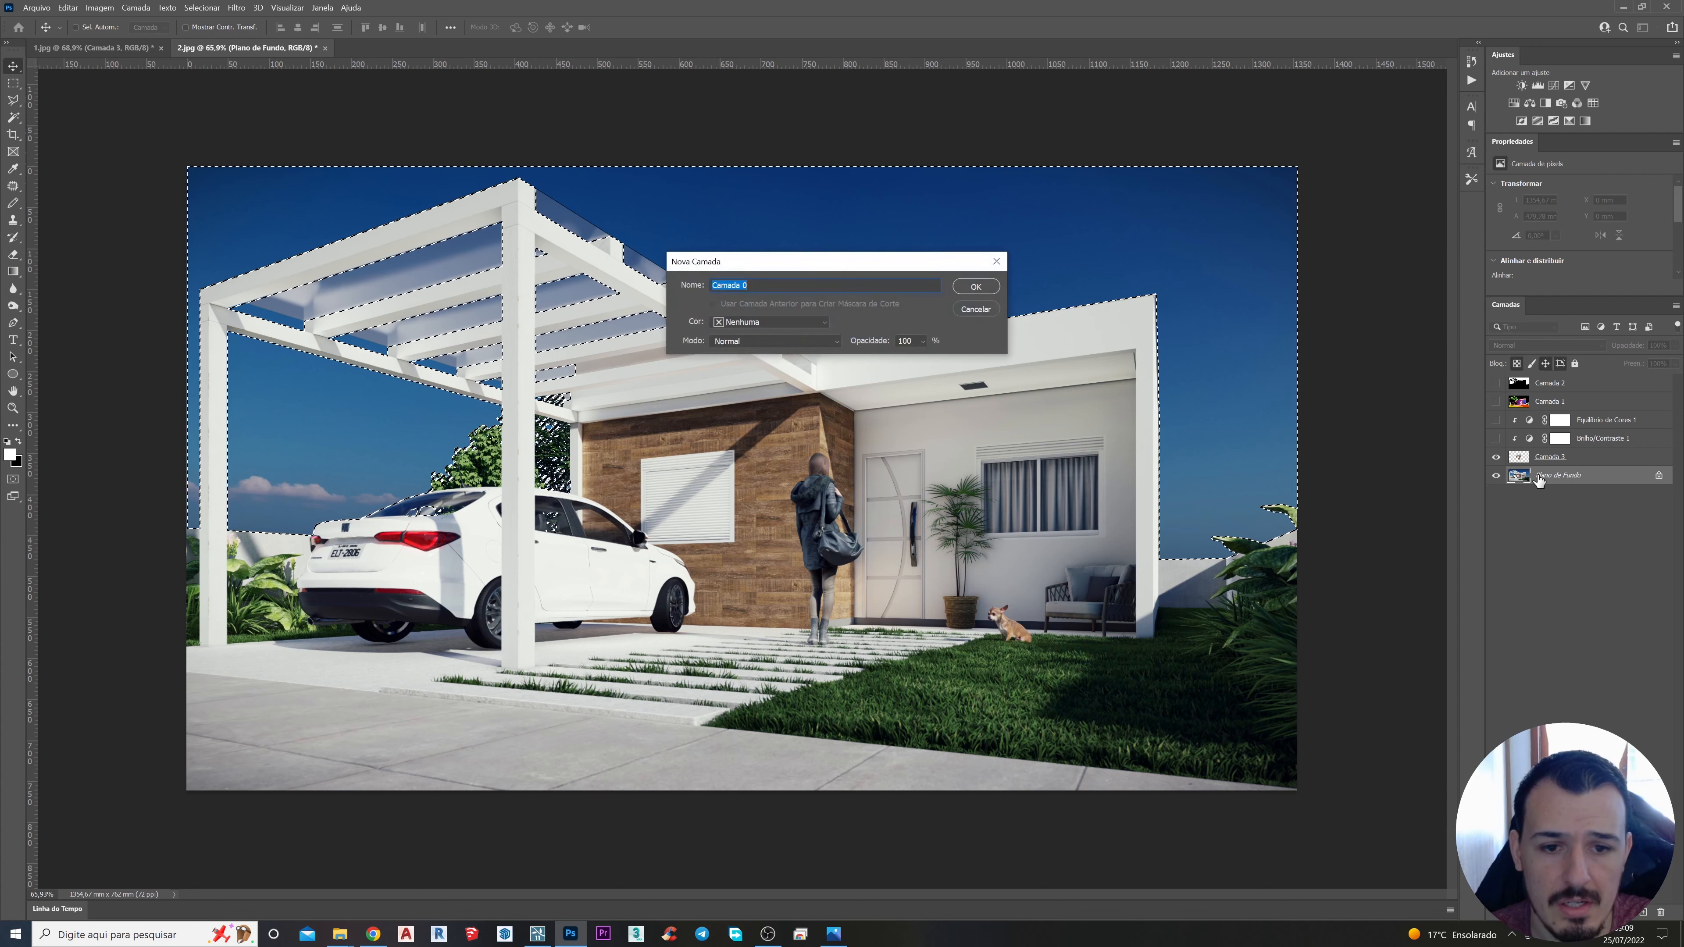
left_click(981, 287)
key("Delete")
key("ctrl+d")
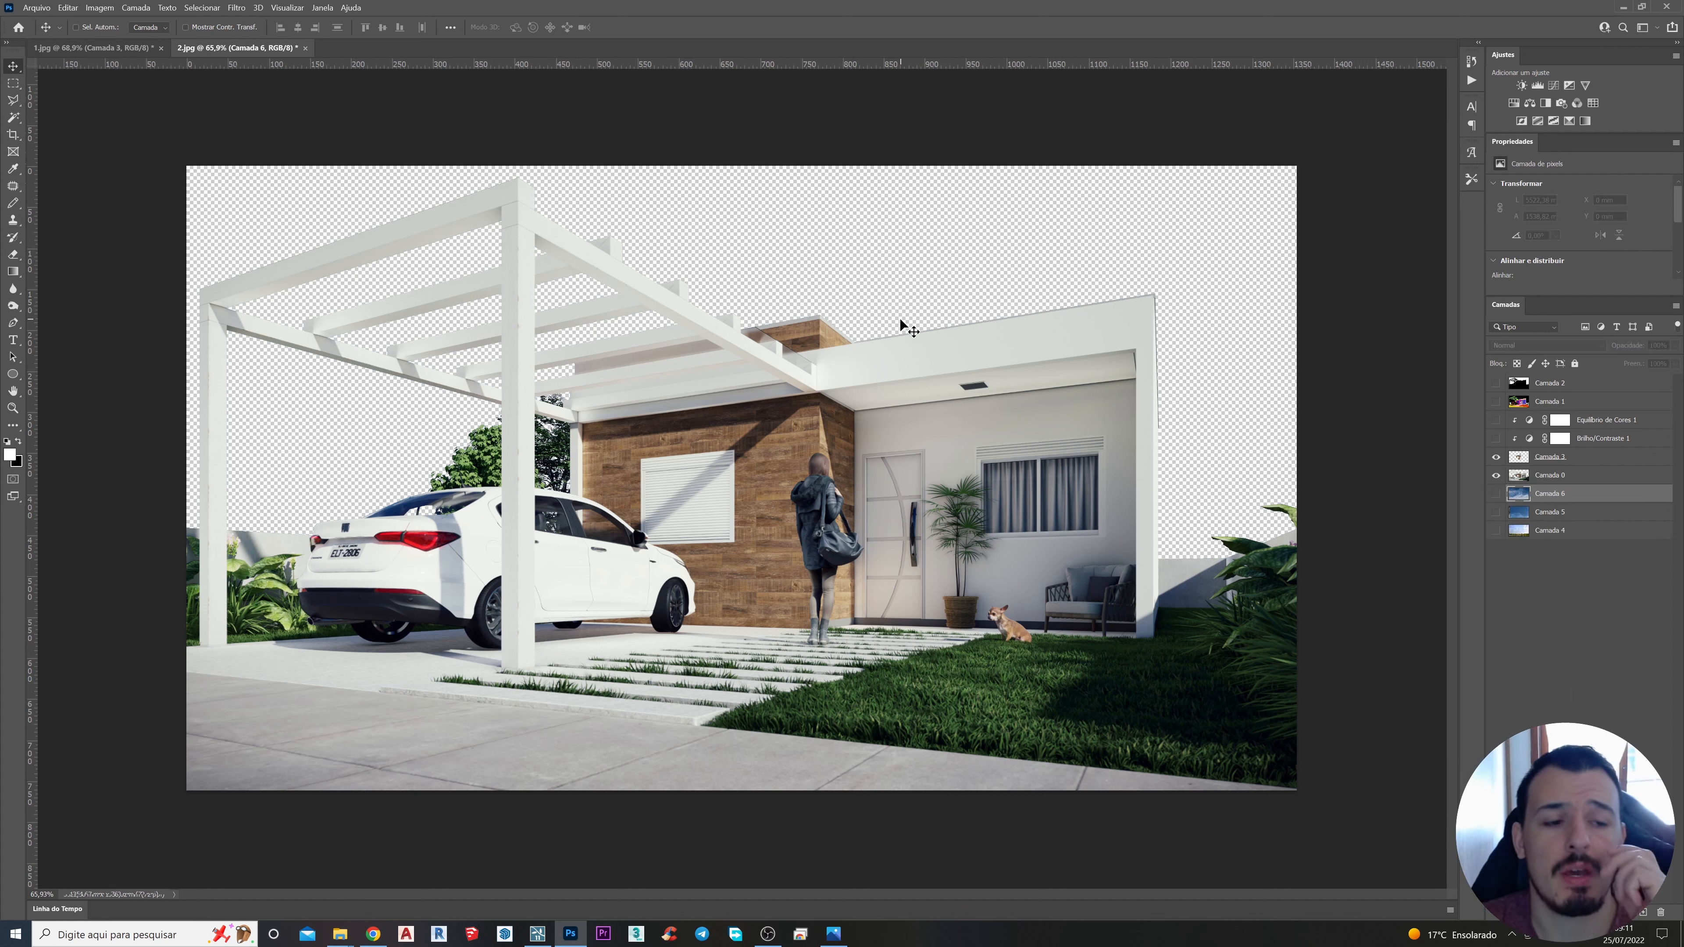
Step: Show the Camada 6 sky layer and shrink it proportionally to roughly half its size with Free Transform
left_click(1496, 494)
scroll(801, 423, "down", 3)
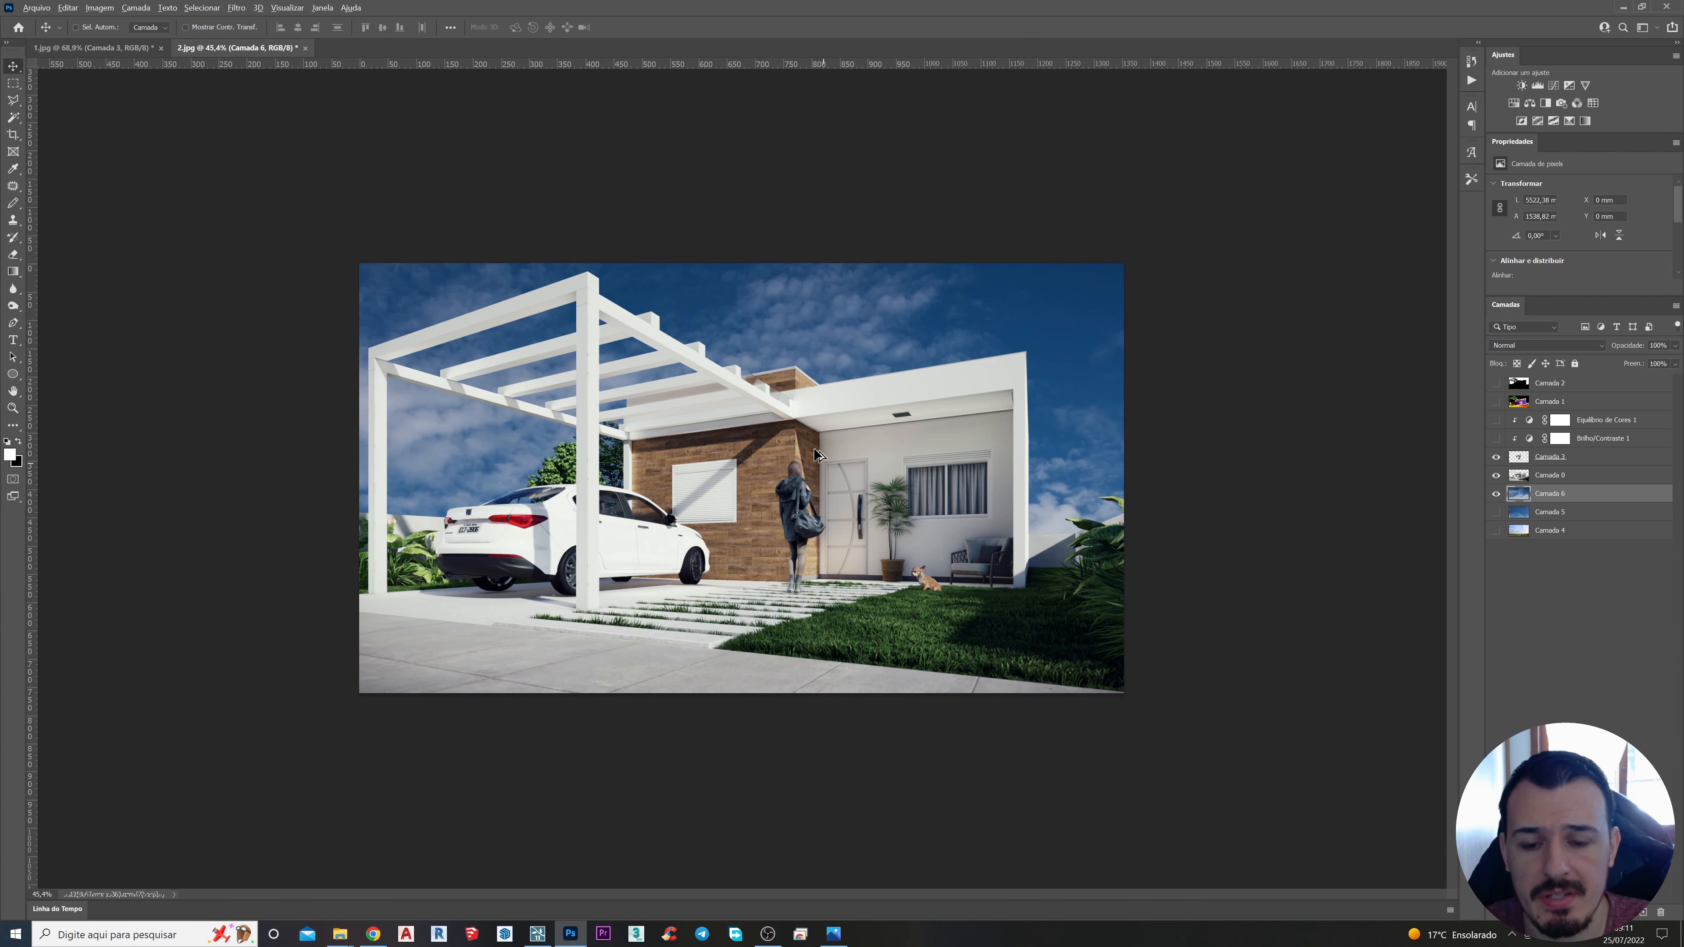
scroll(816, 455, "up", 1)
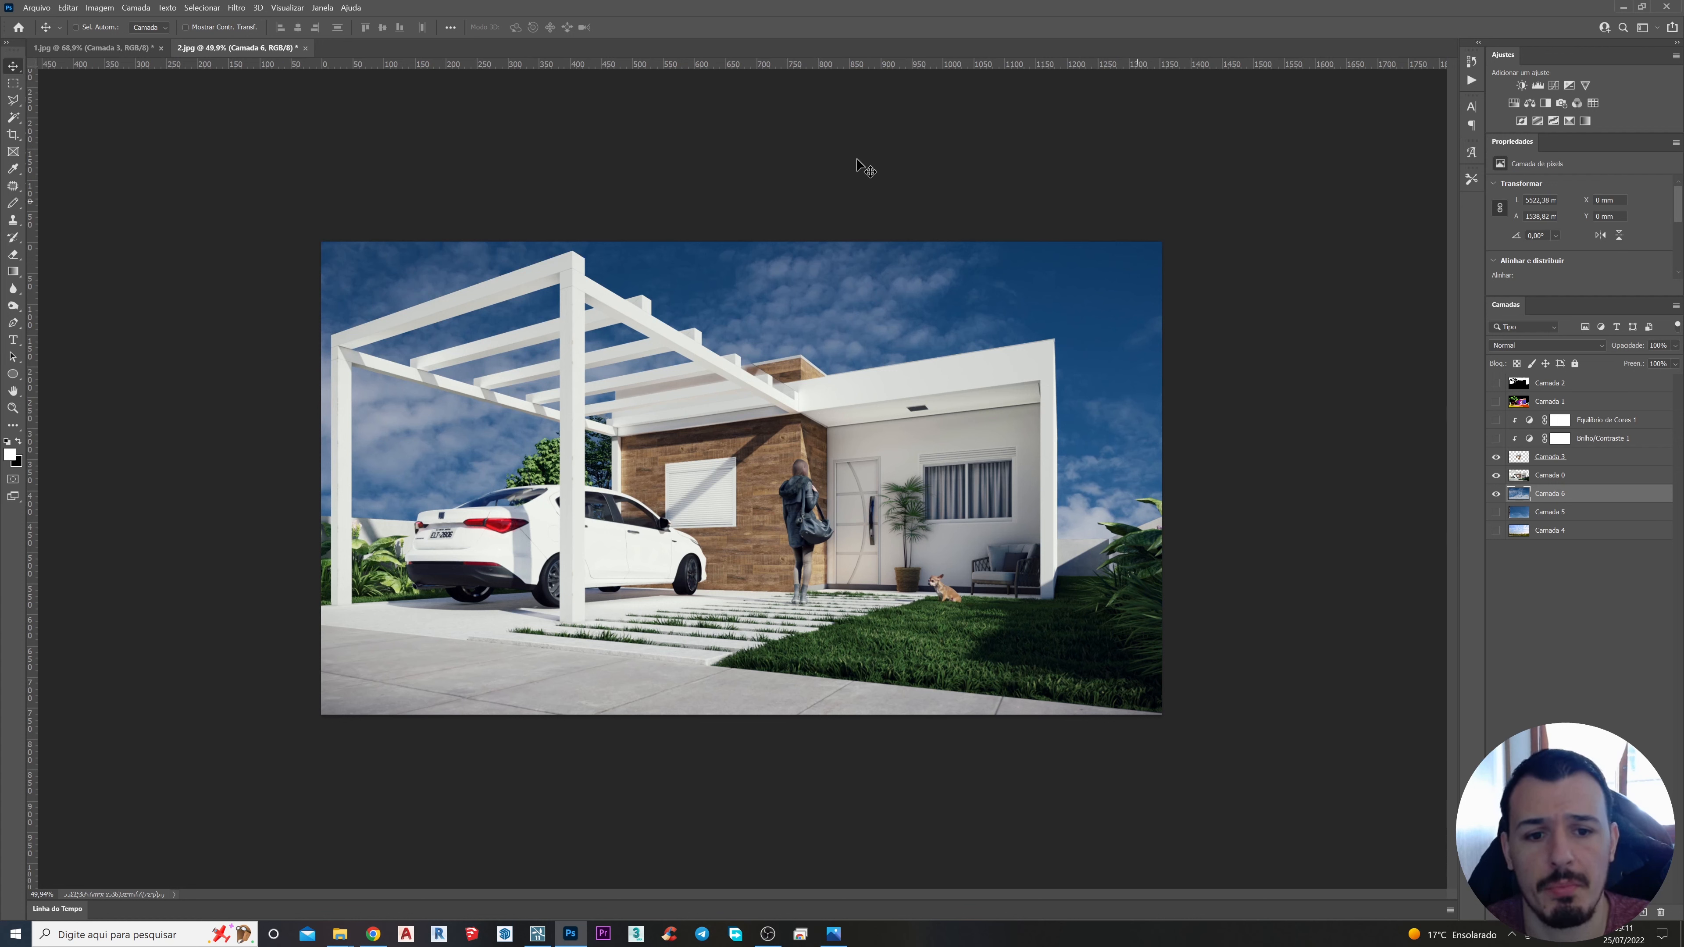
key("ctrl+t")
scroll(742, 478, "down", 16)
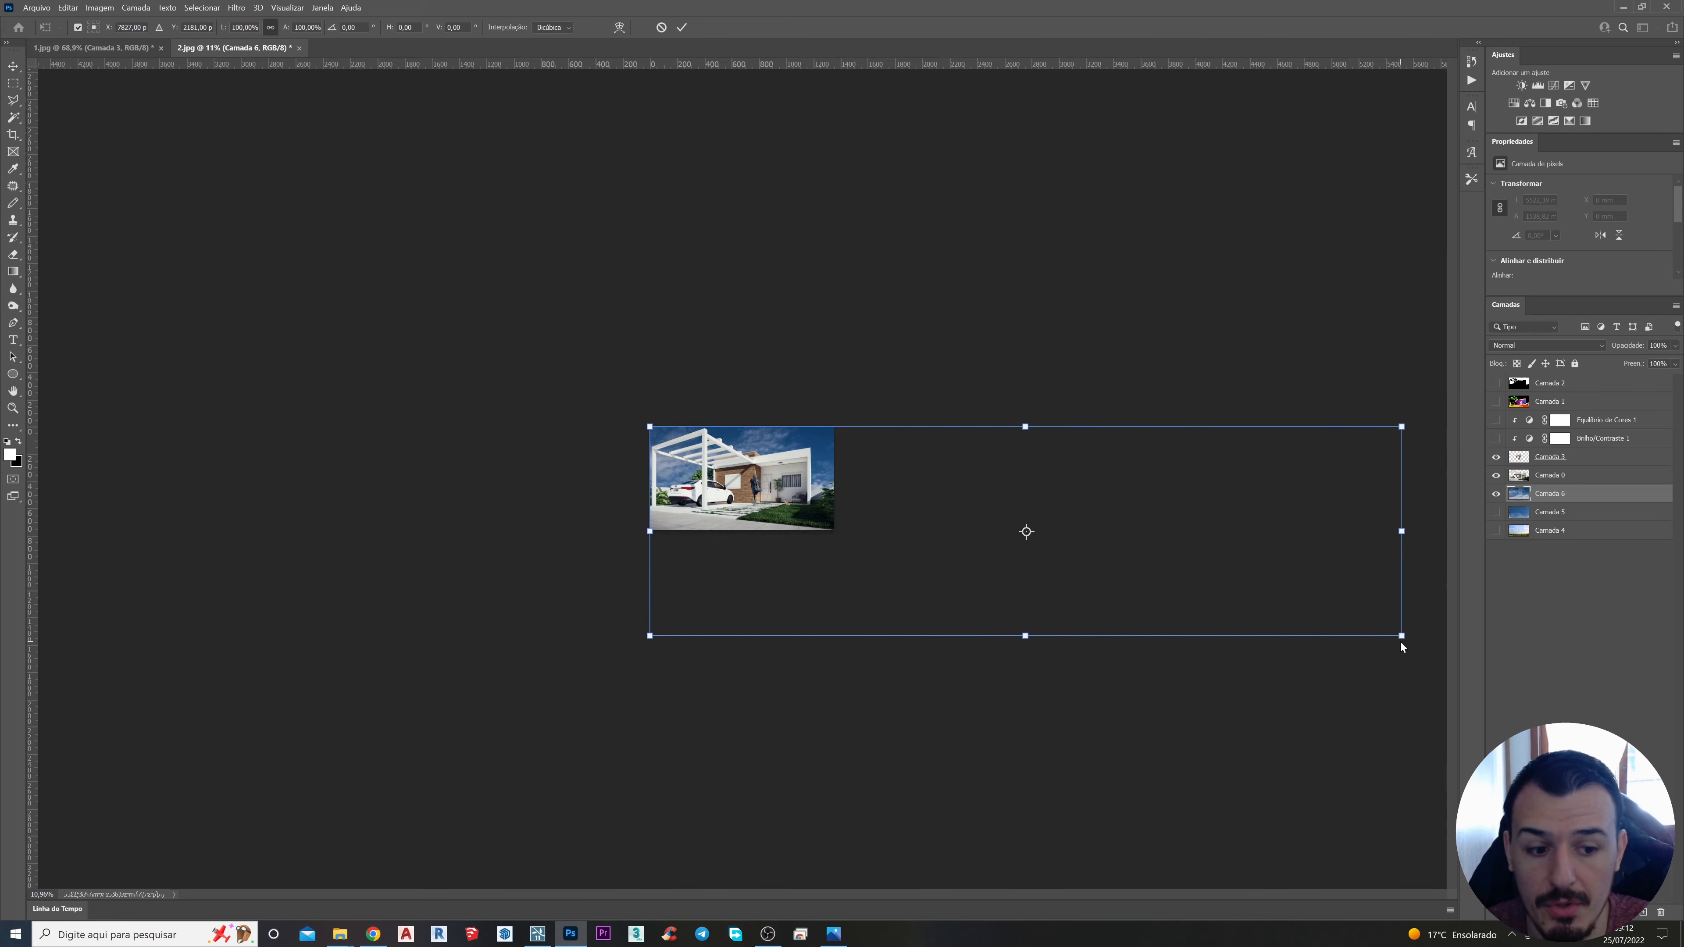
left_click_drag(1405, 638, 1012, 528)
key("ctrl+0")
Step: Reposition and scale the Camada 6 sky to about 1975 mm wide so it fills the area behind the house
left_click_drag(775, 454, 687, 453)
scroll(742, 478, "down", 7)
left_click_drag(1335, 596, 1055, 587)
scroll(961, 506, "up", 8)
scroll(961, 505, "up", 4)
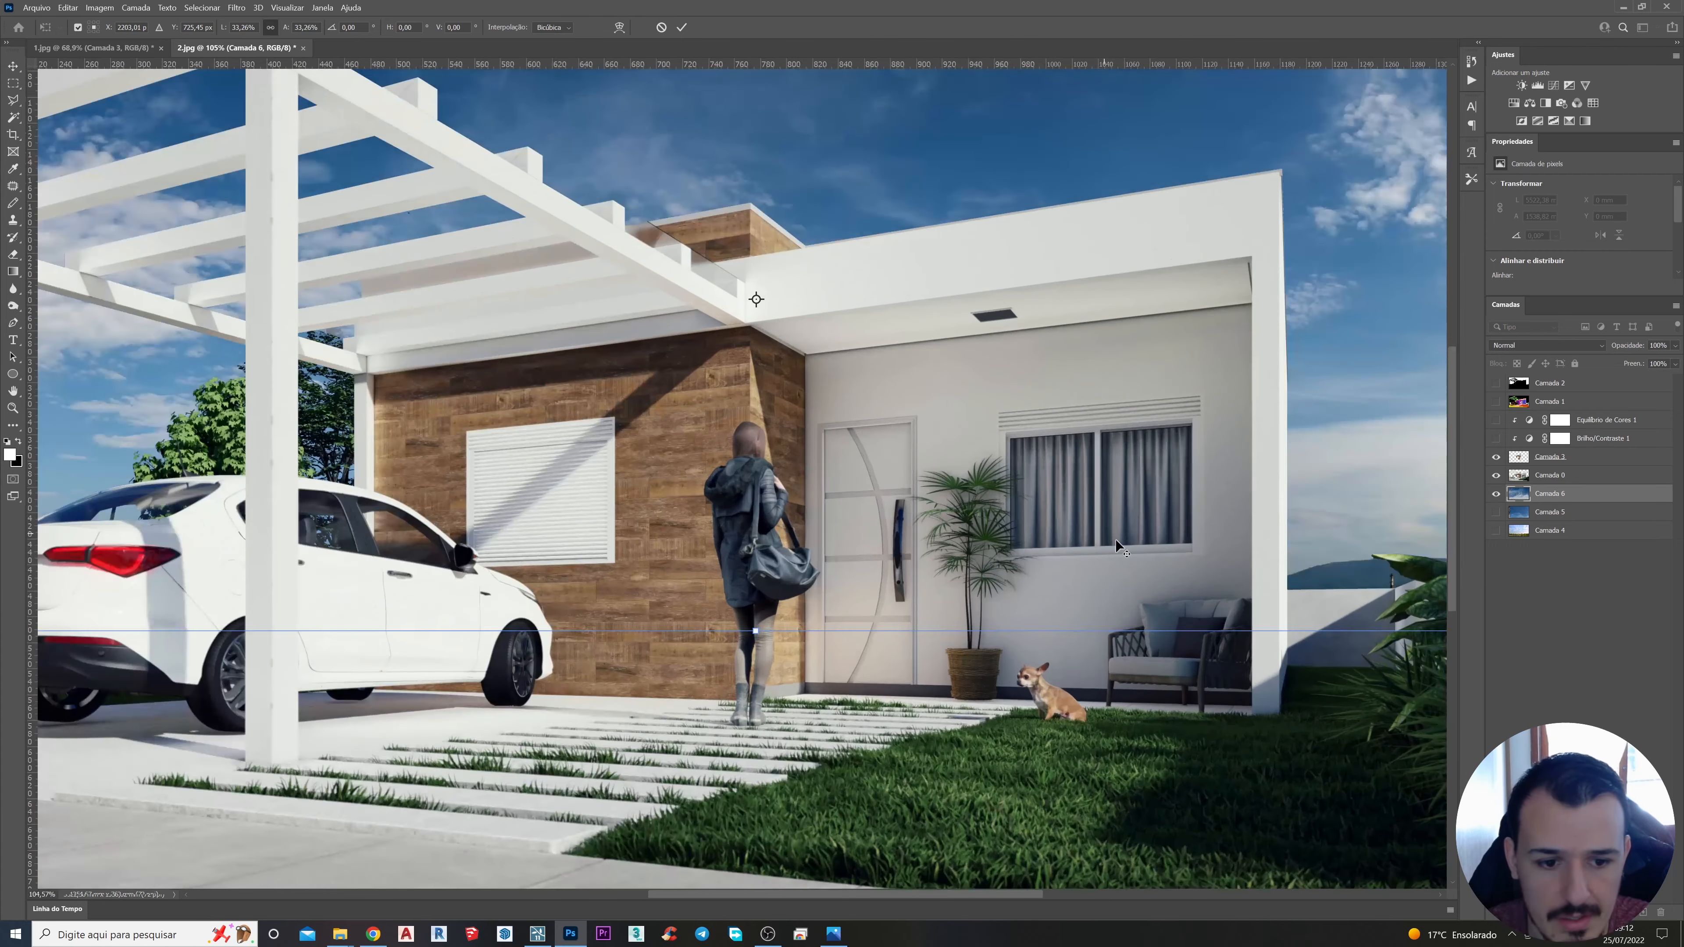
left_click_drag(807, 895, 880, 895)
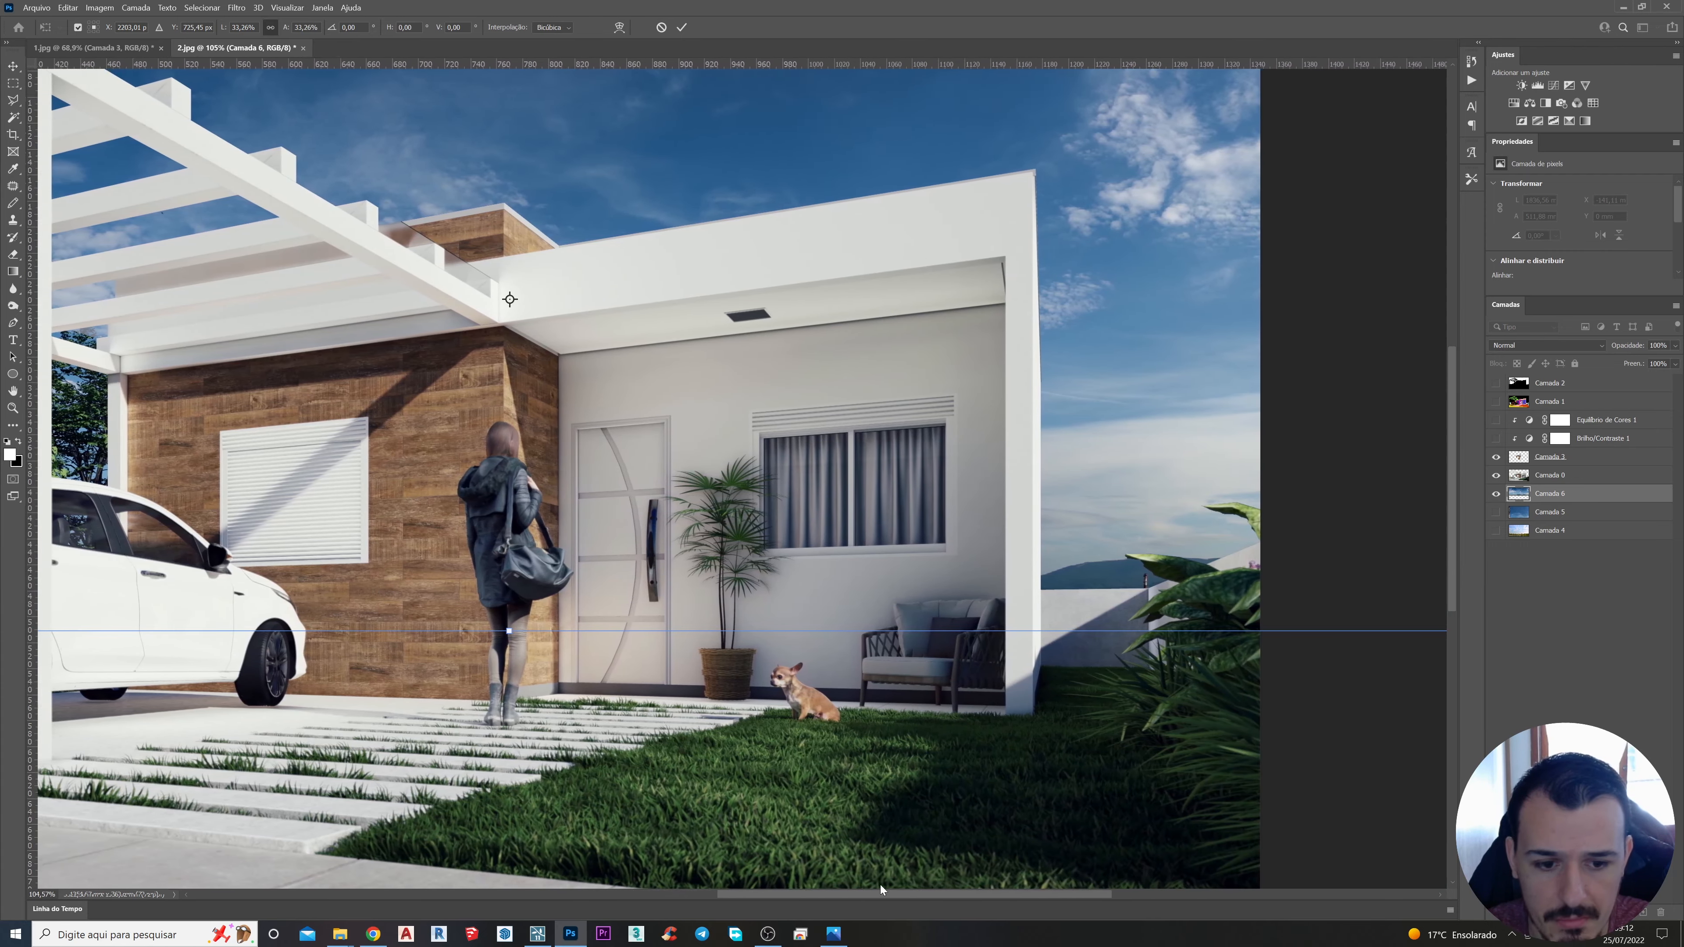
scroll(1088, 571, "down", 7)
left_click_drag(311, 547, 240, 567)
key("Return")
left_click_drag(642, 446, 590, 459)
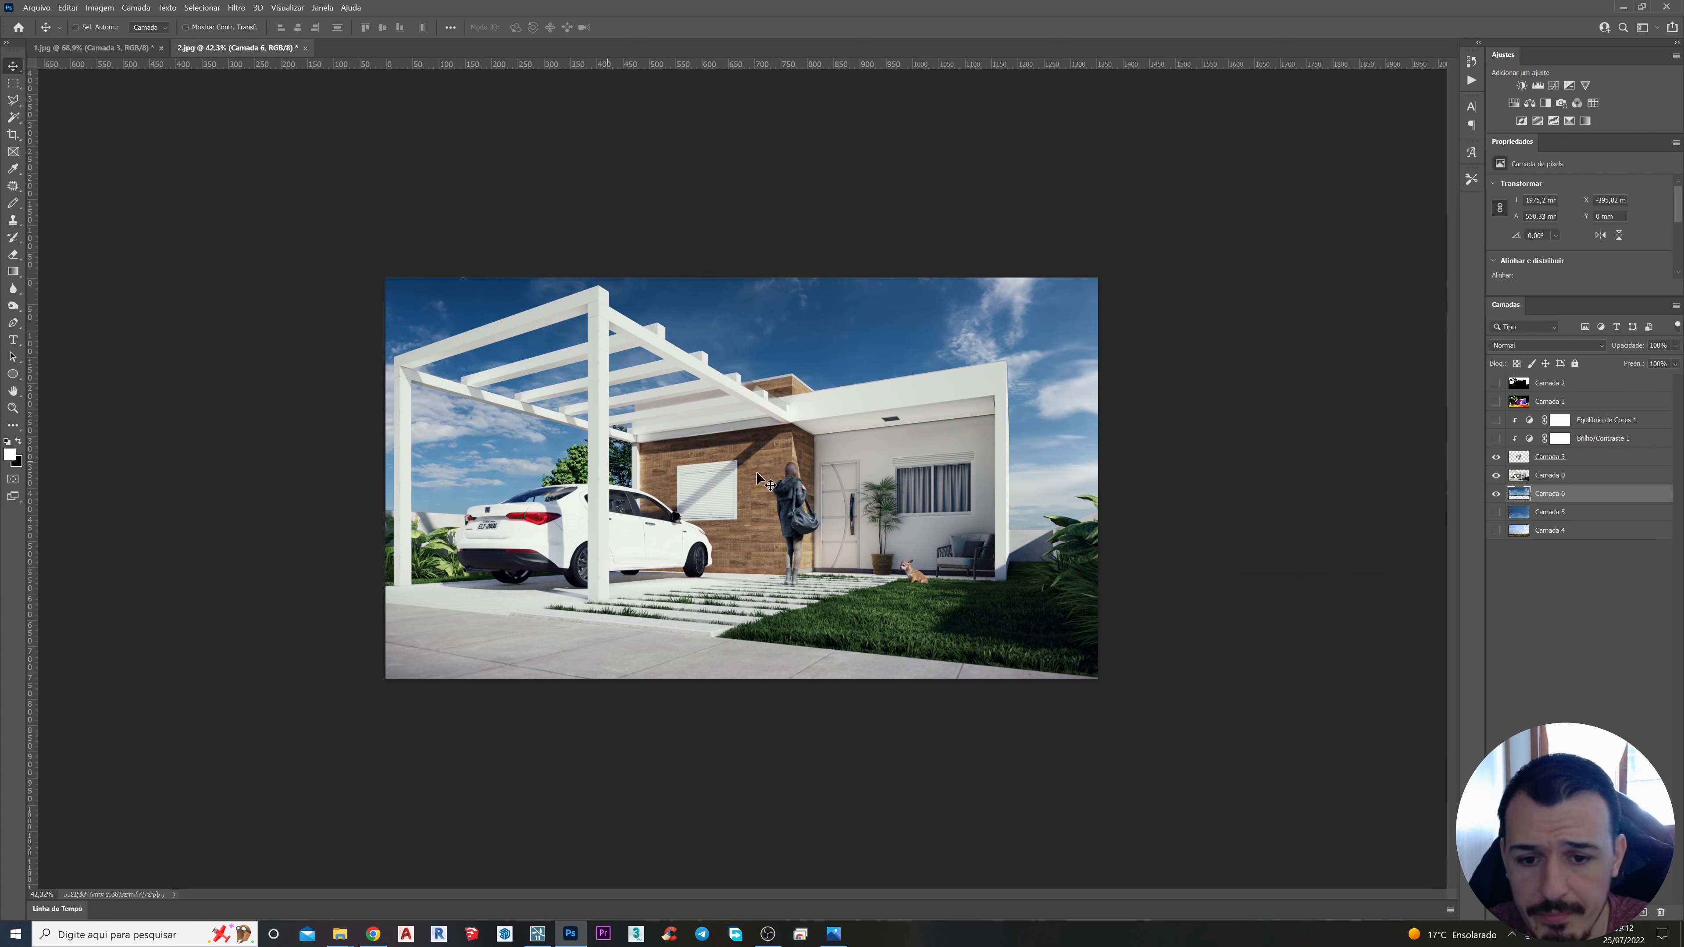
Step: Swap the visible sky from Camada 6 to Camada 5 and scale Camada 5 down to about 33.22%
left_click(1496, 494)
left_click(1496, 513)
left_click(1548, 515)
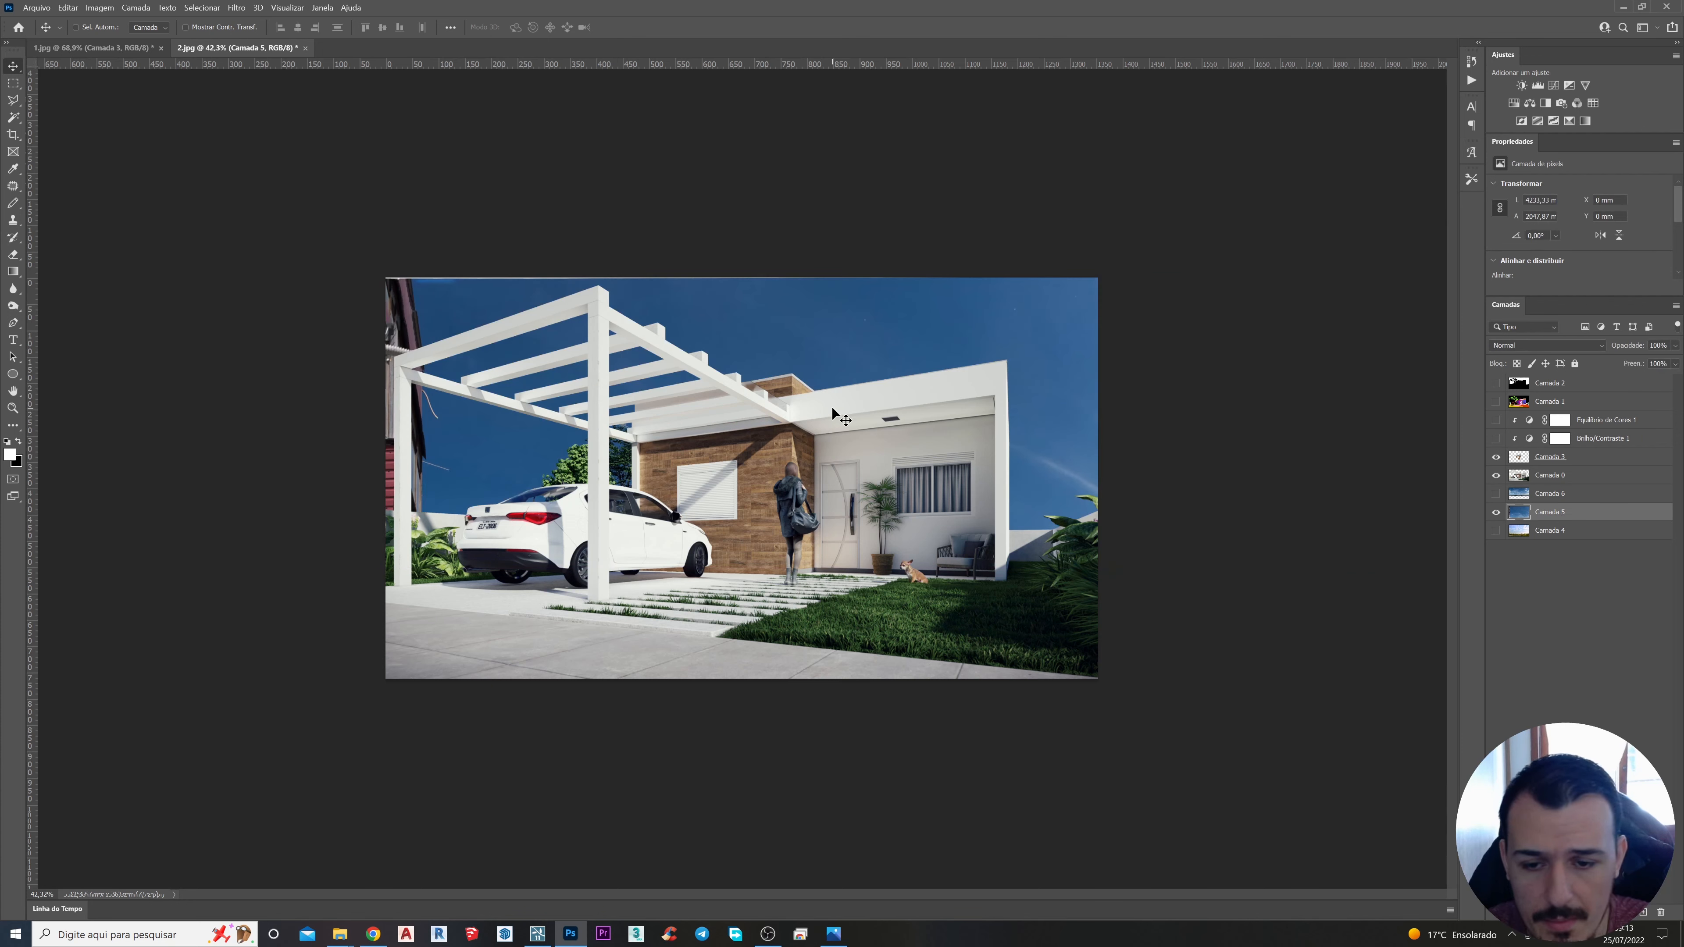
scroll(833, 409, "down", 2)
scroll(841, 409, "up", 4)
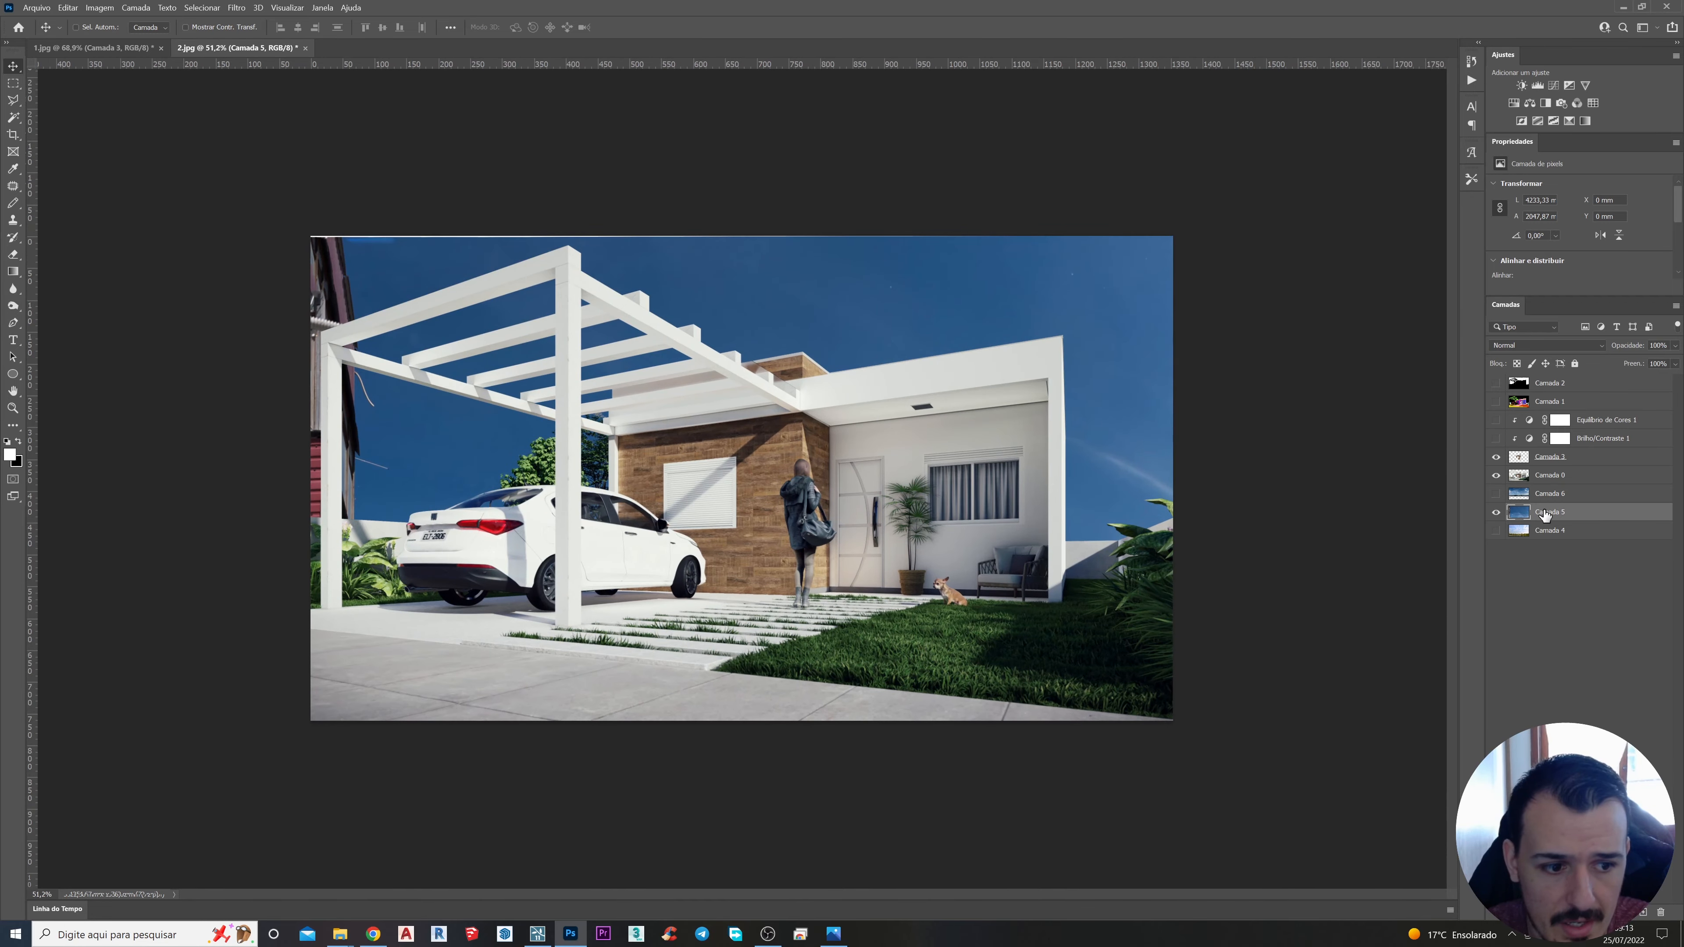
key("ctrl+minus")
key("ctrl+minus")
key("ctrl+t")
key("ctrl+minus")
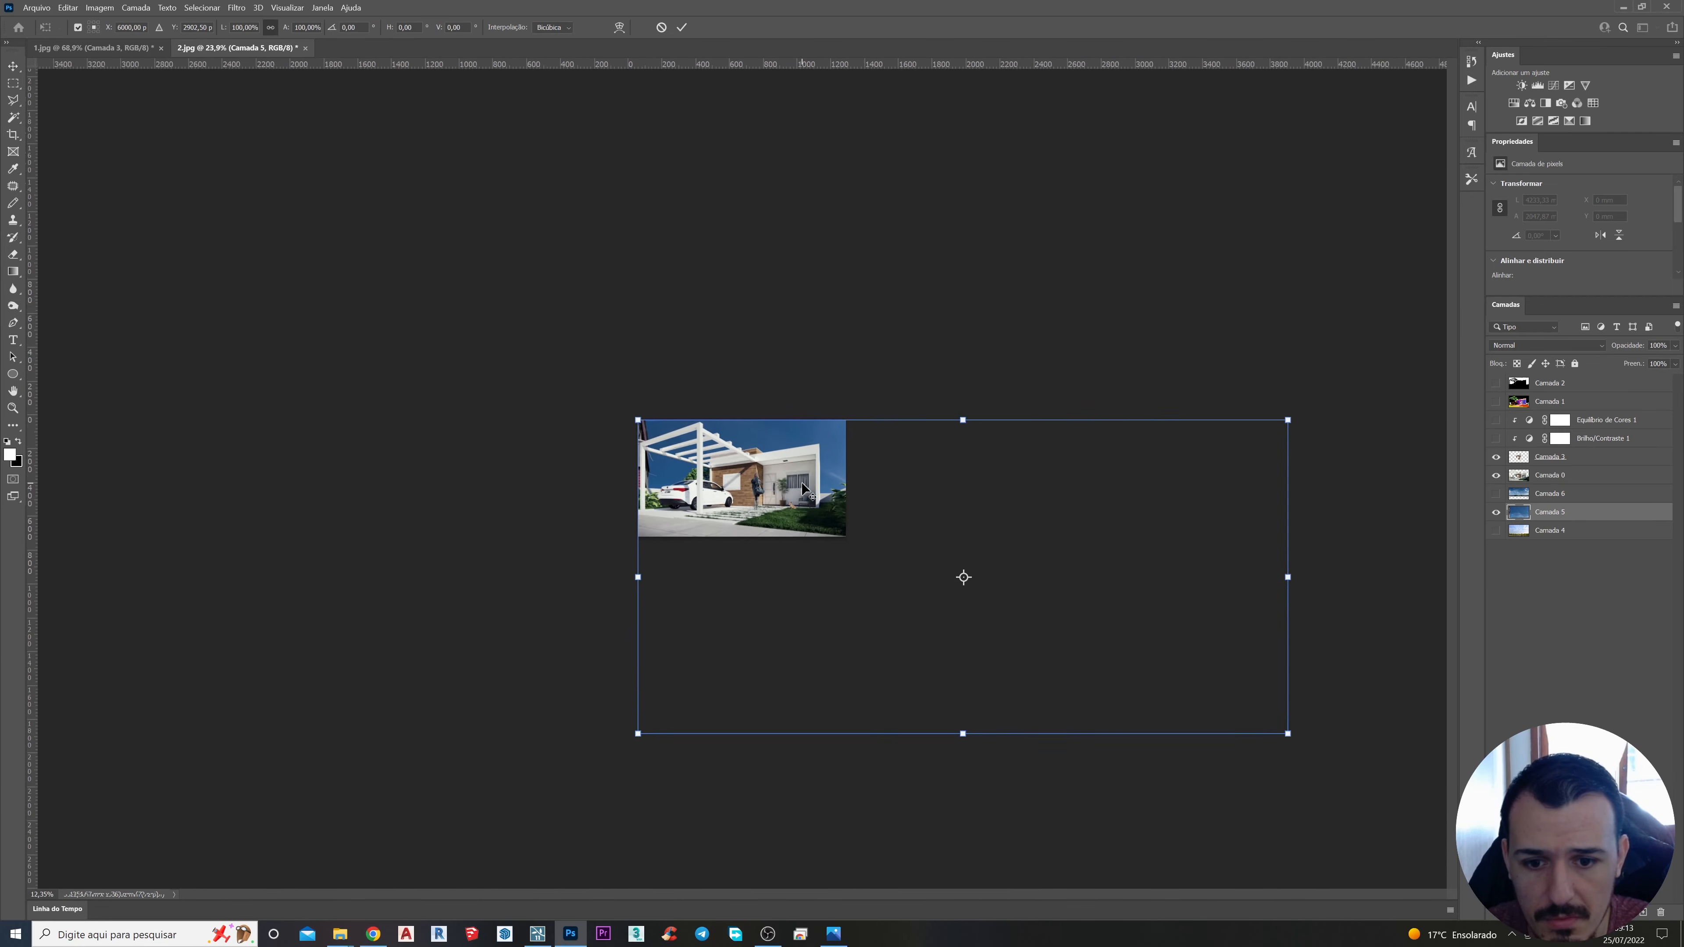
key("ctrl+minus")
left_click_drag(1054, 625, 781, 552)
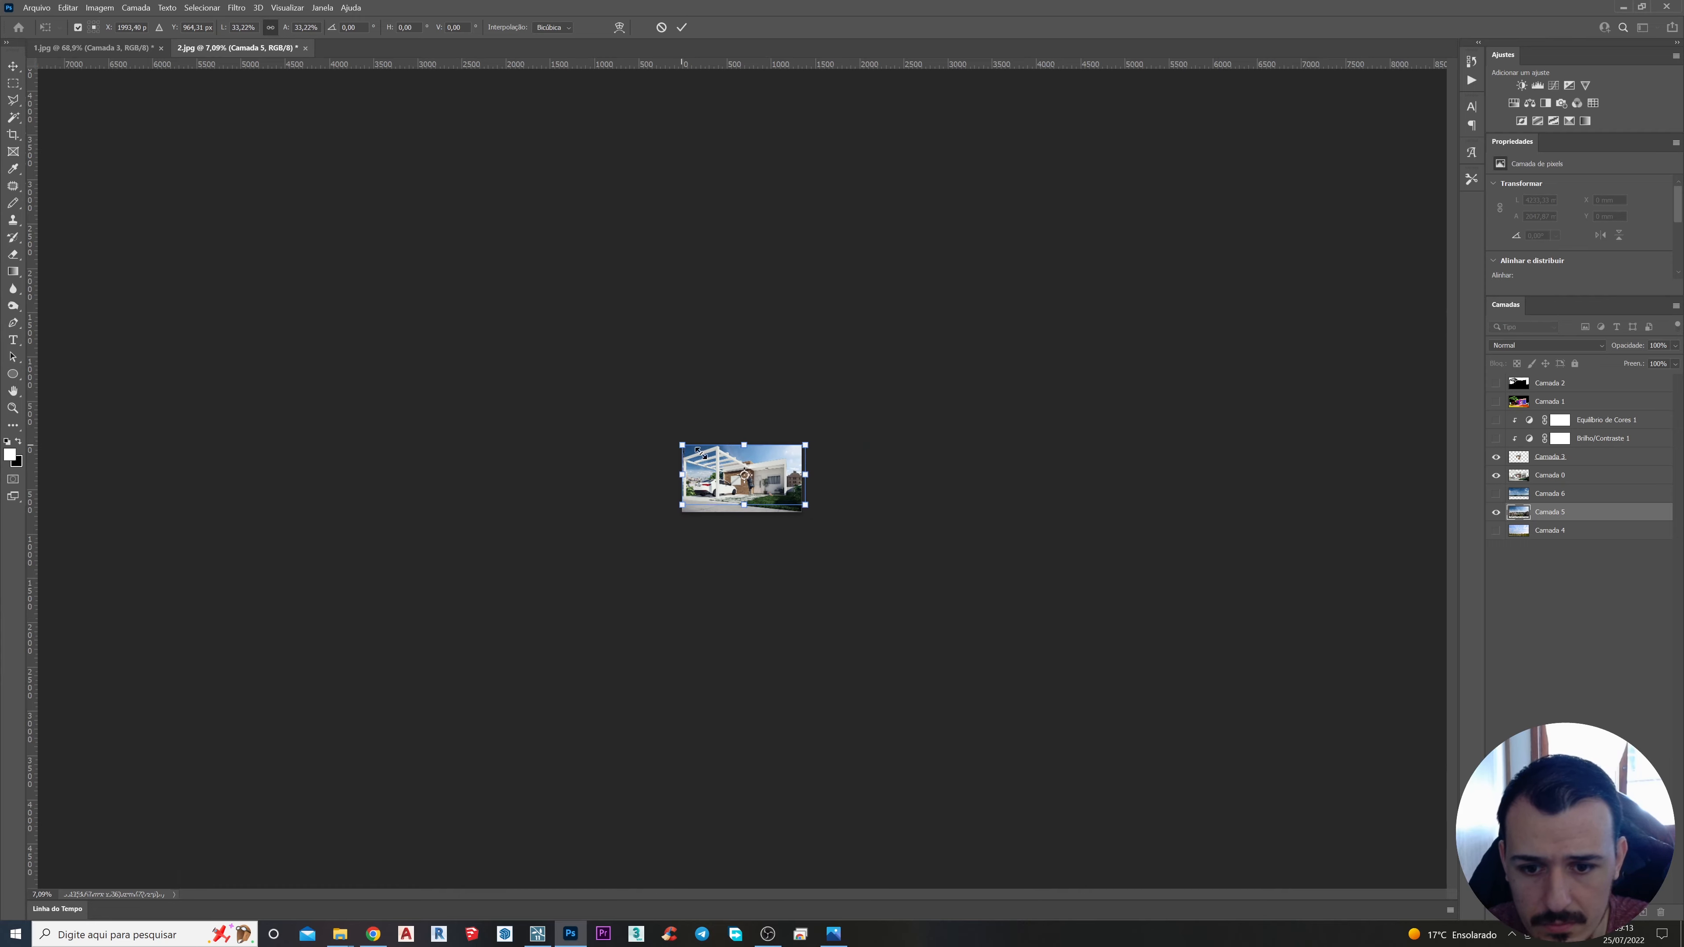
scroll(751, 477, "up", 6)
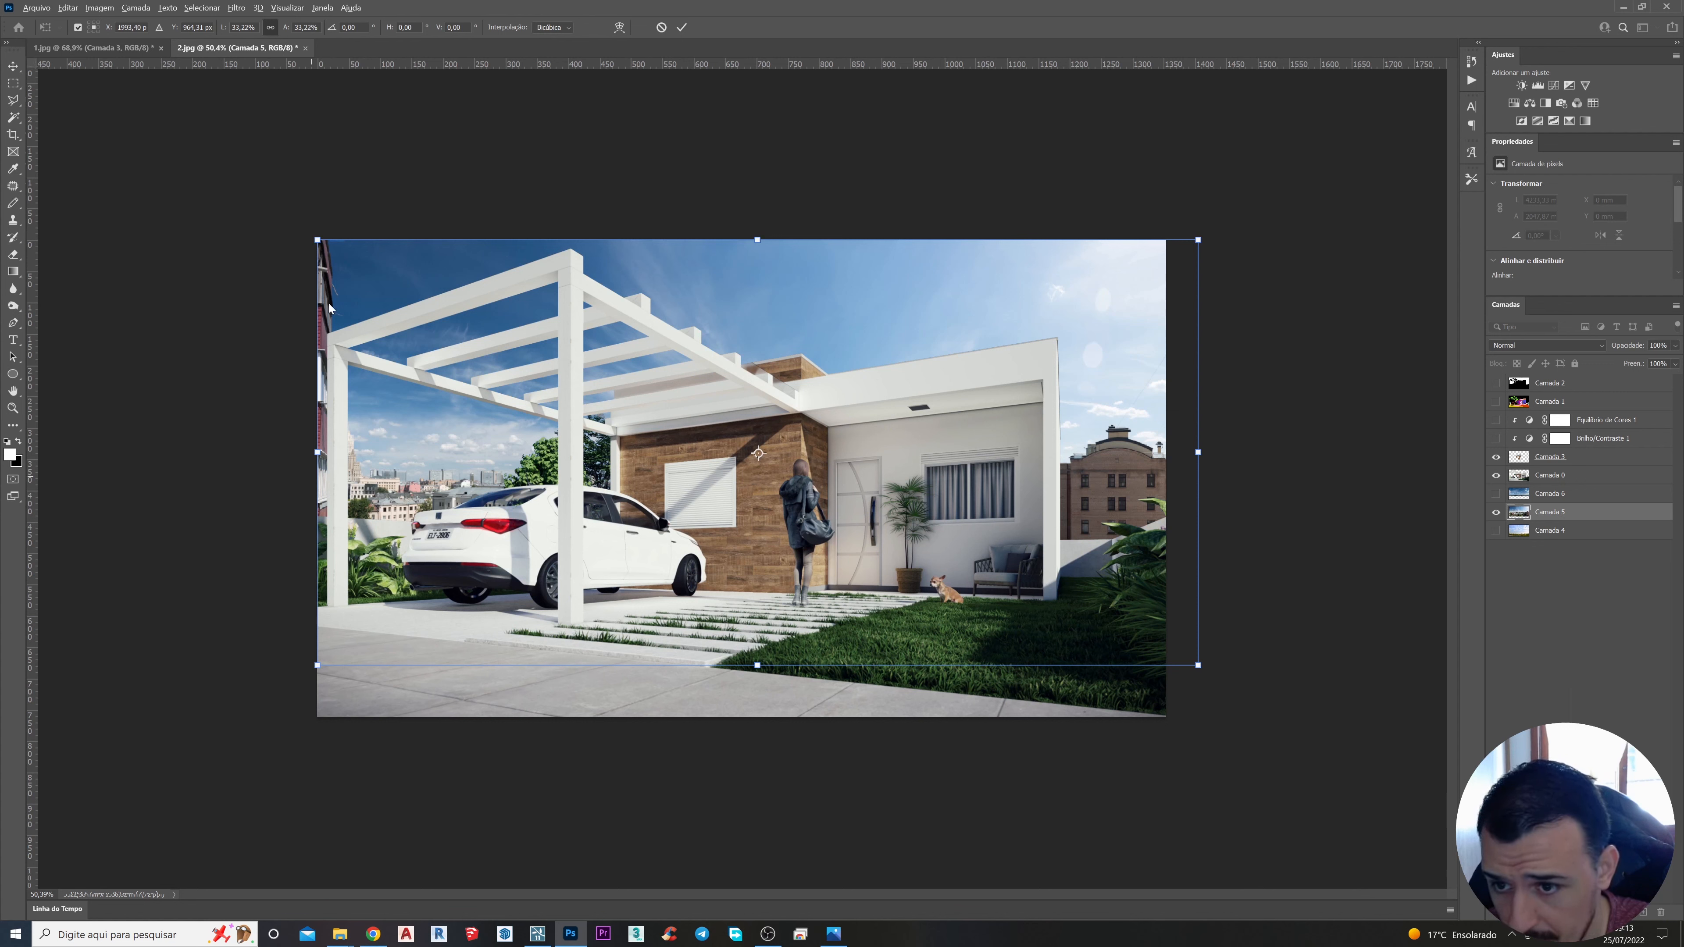
Step: Enlarge the Camada 5 sky to about 43.73%, shift it slightly upward behind the house, and apply the transform
left_click_drag(315, 660, 234, 705)
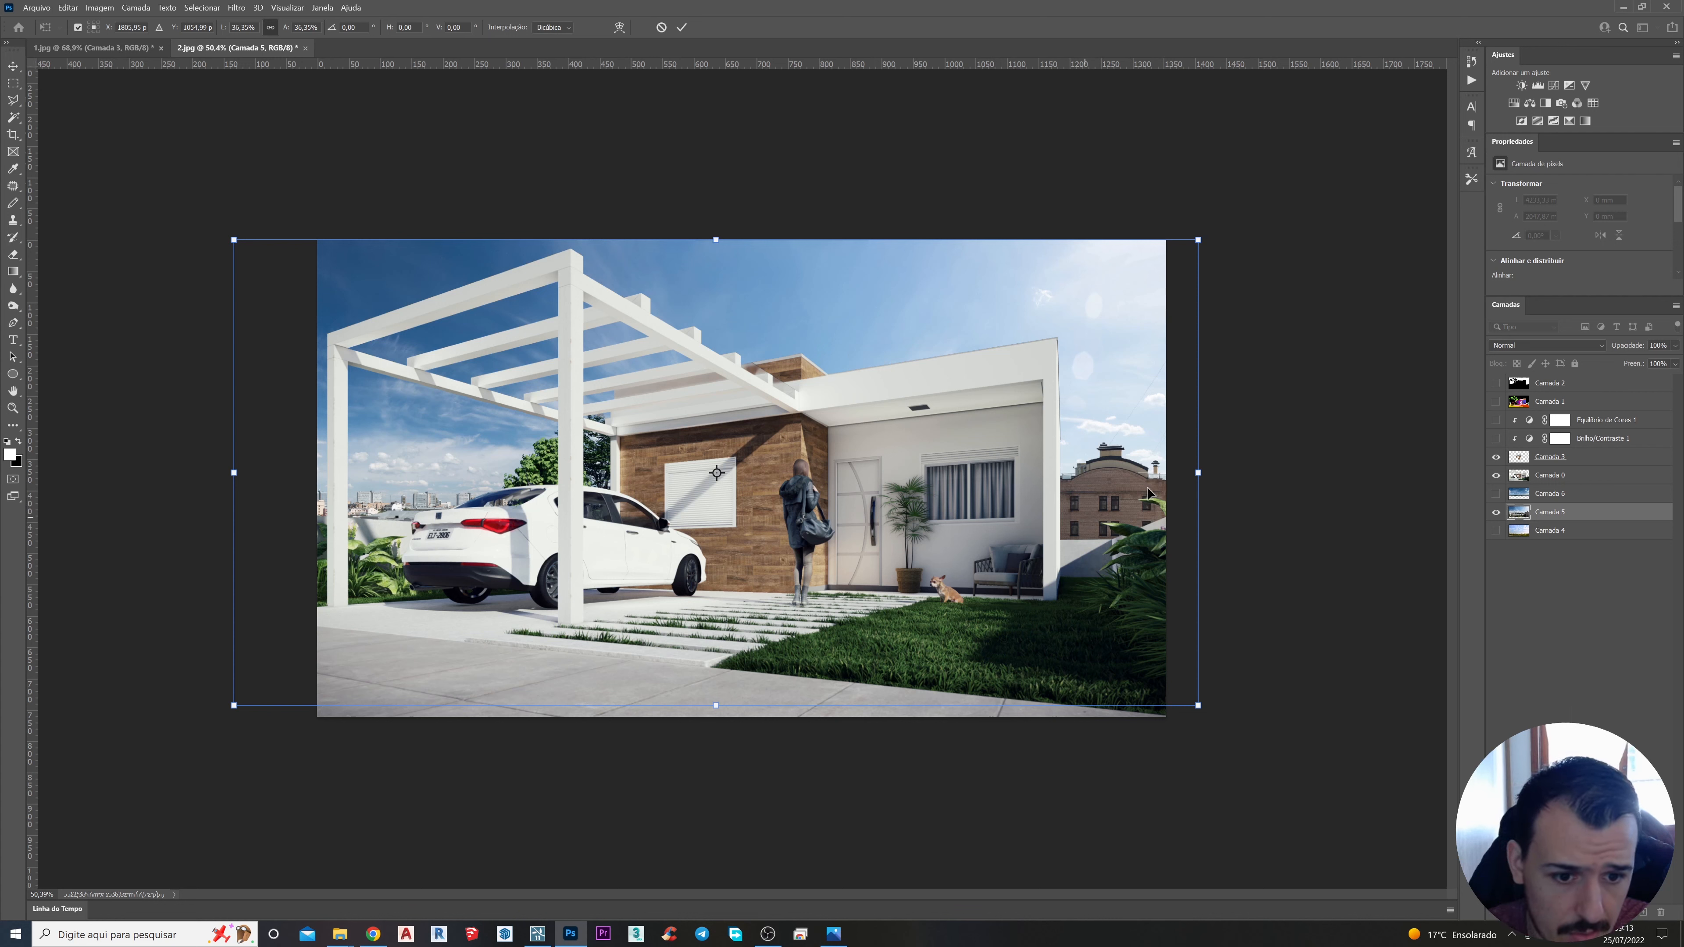
left_click_drag(1200, 698, 1401, 786)
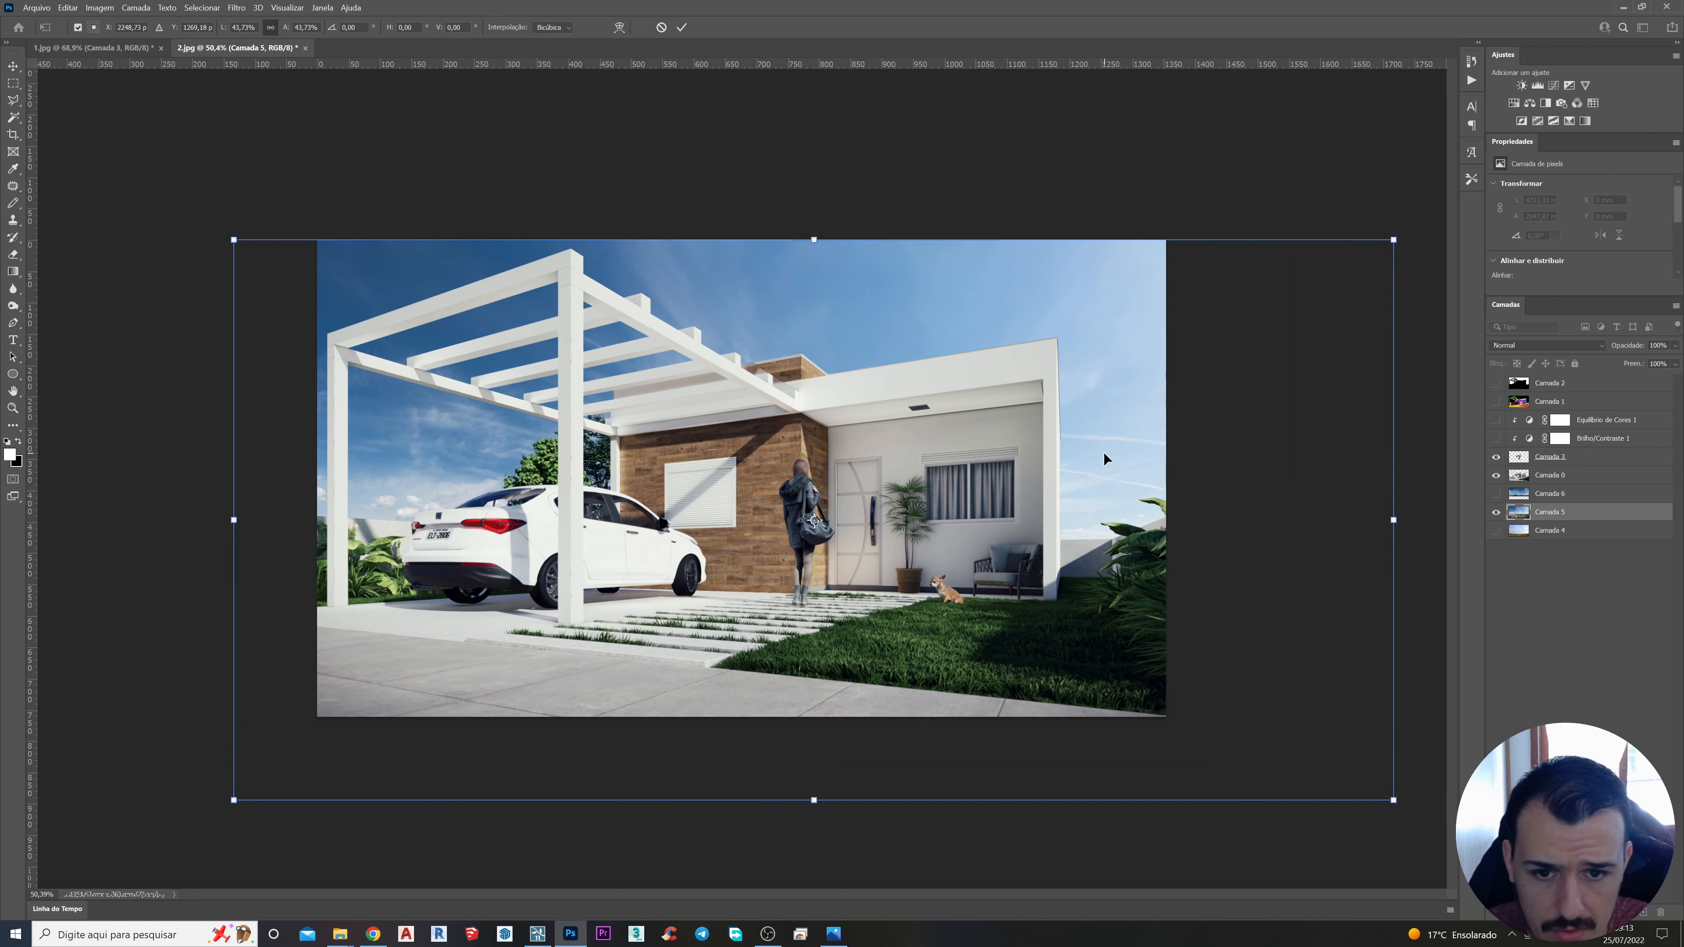
left_click_drag(1104, 452, 1093, 412)
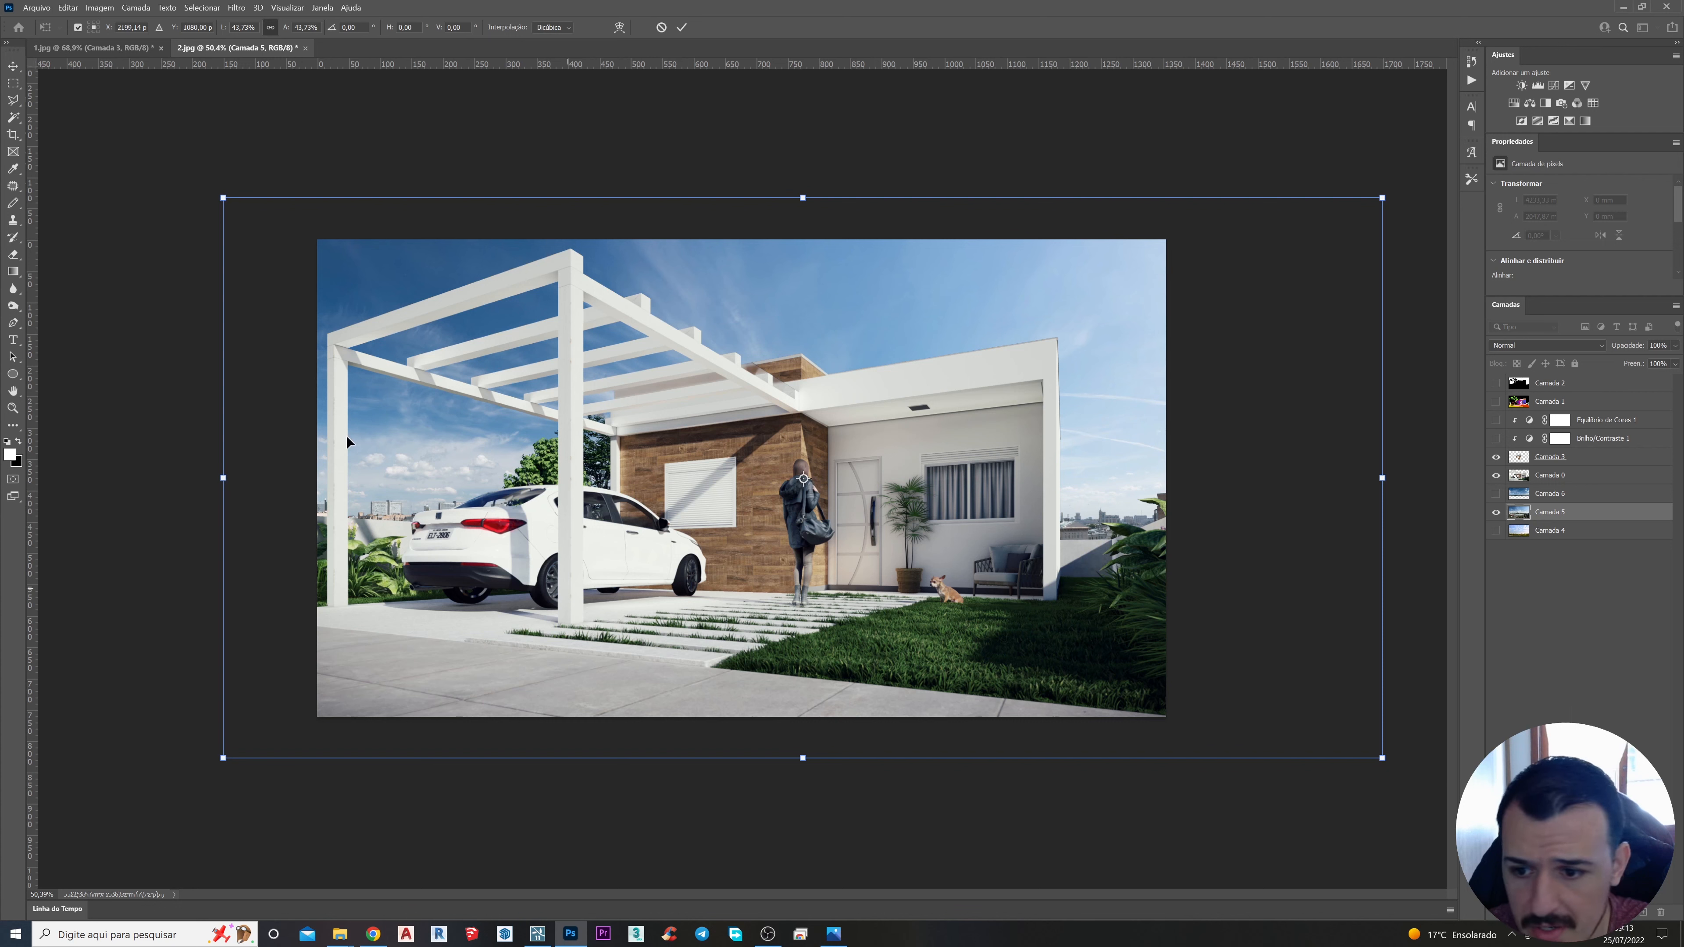
left_click(13, 66)
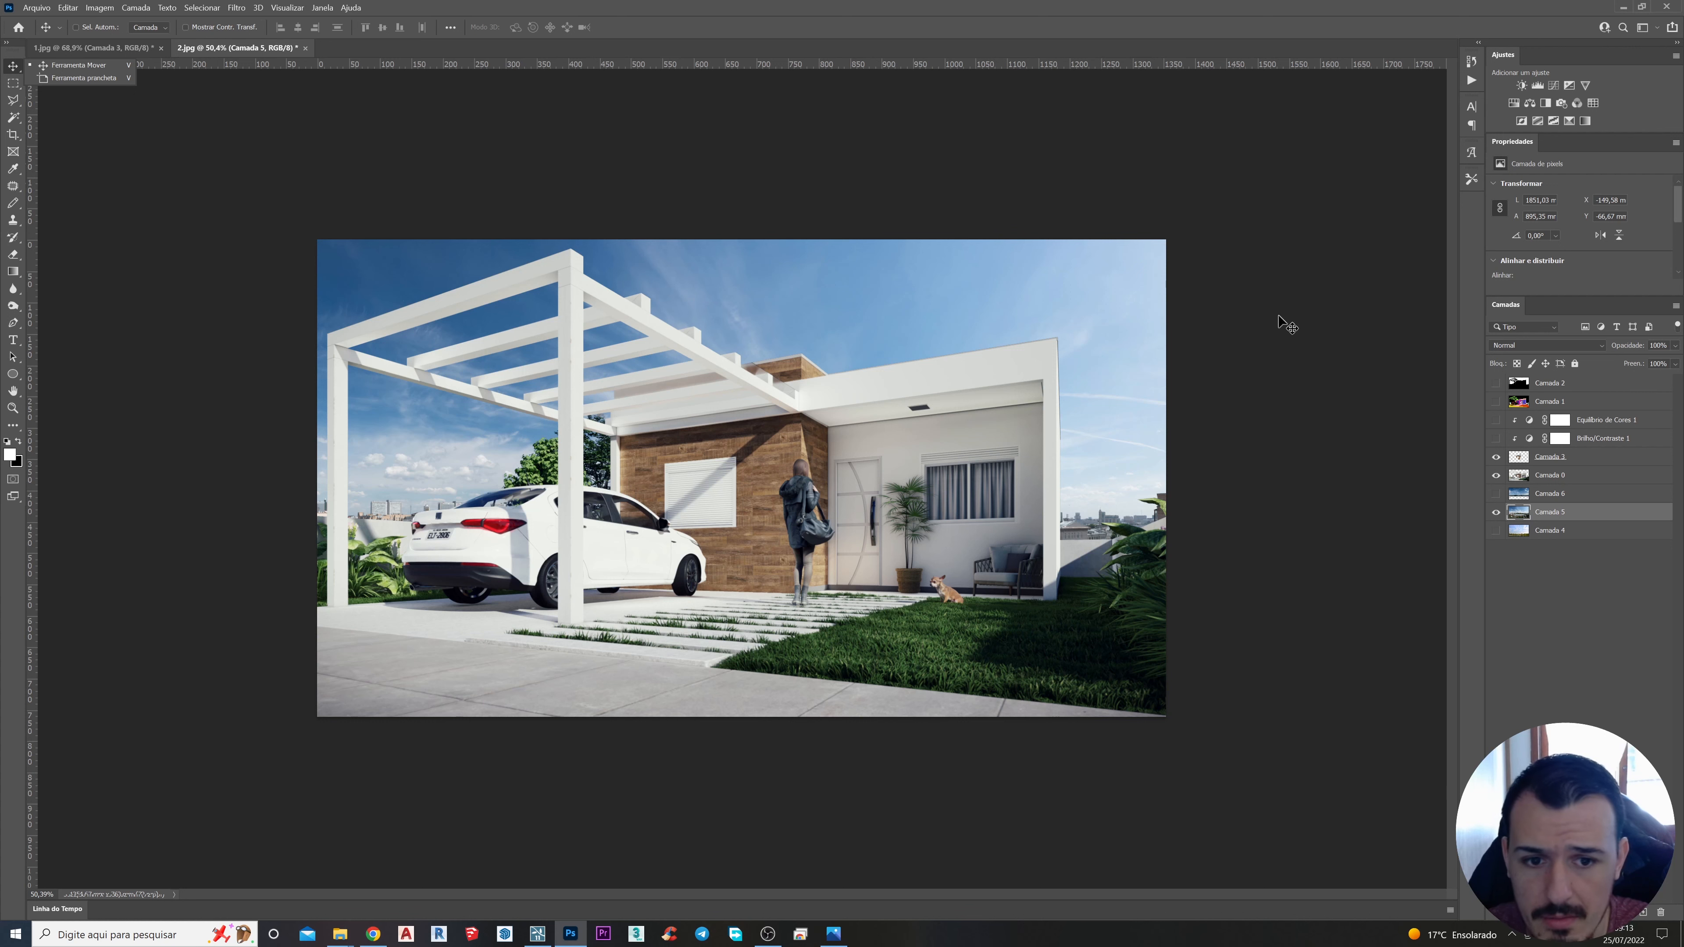
left_click(1564, 522)
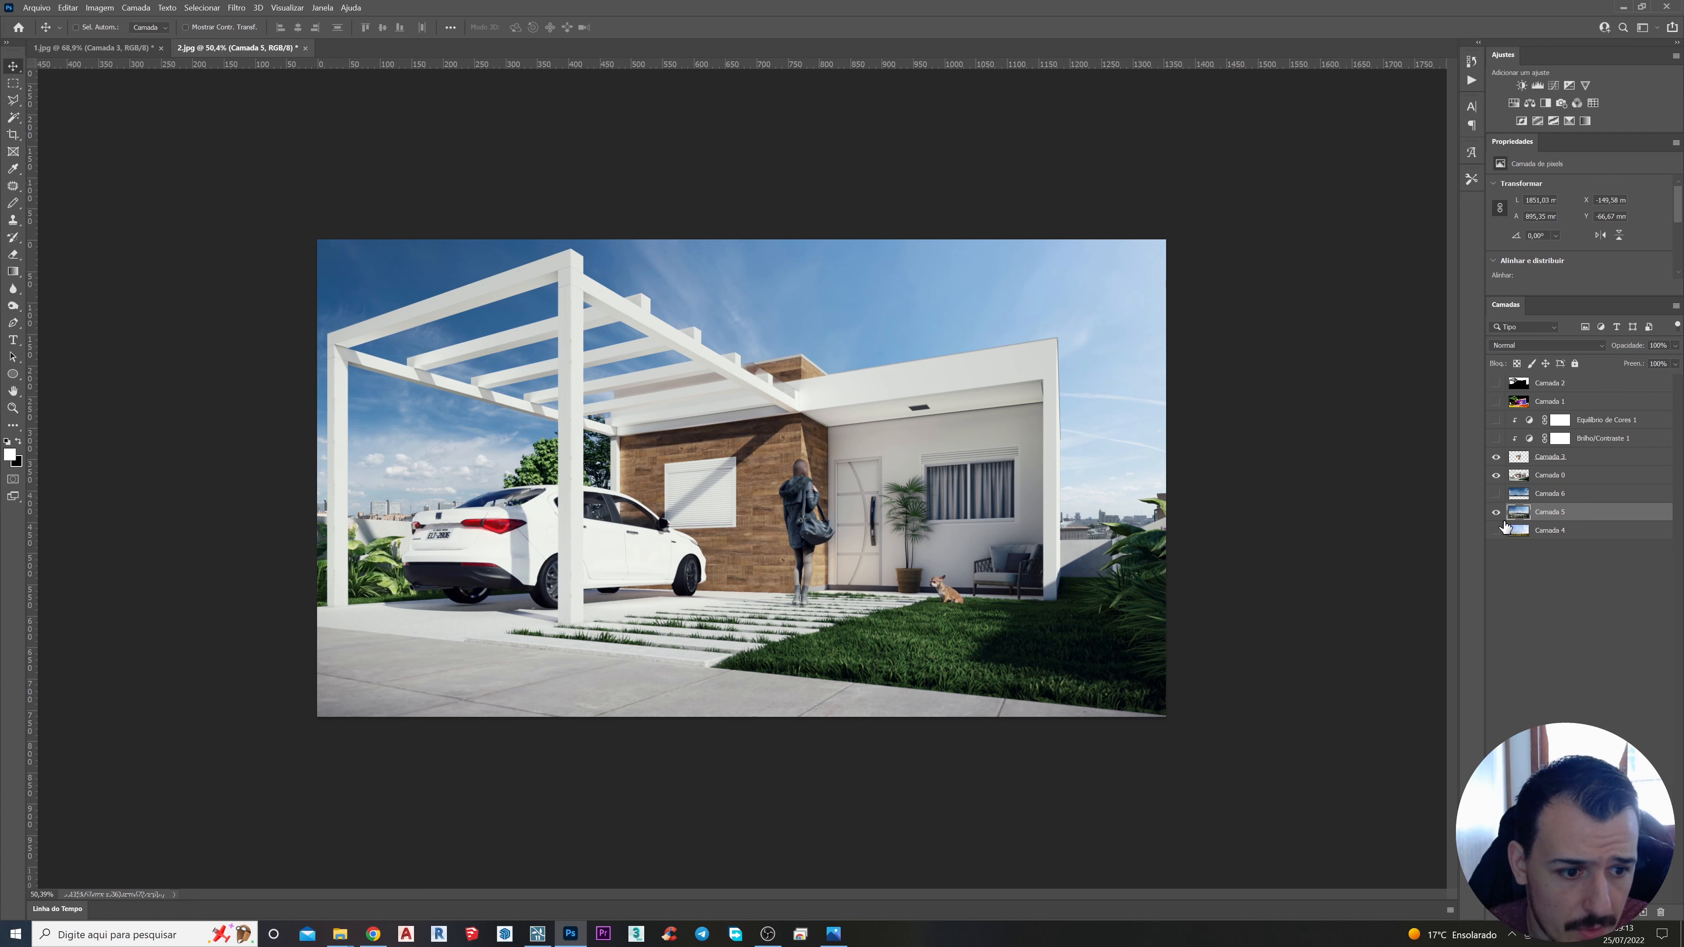
Step: Swap the visible sky from Camada 5 to Camada 4 and scale Camada 4 to about 74.35% to cover the image
left_click(1497, 512)
left_click(1545, 531)
left_click(1497, 530)
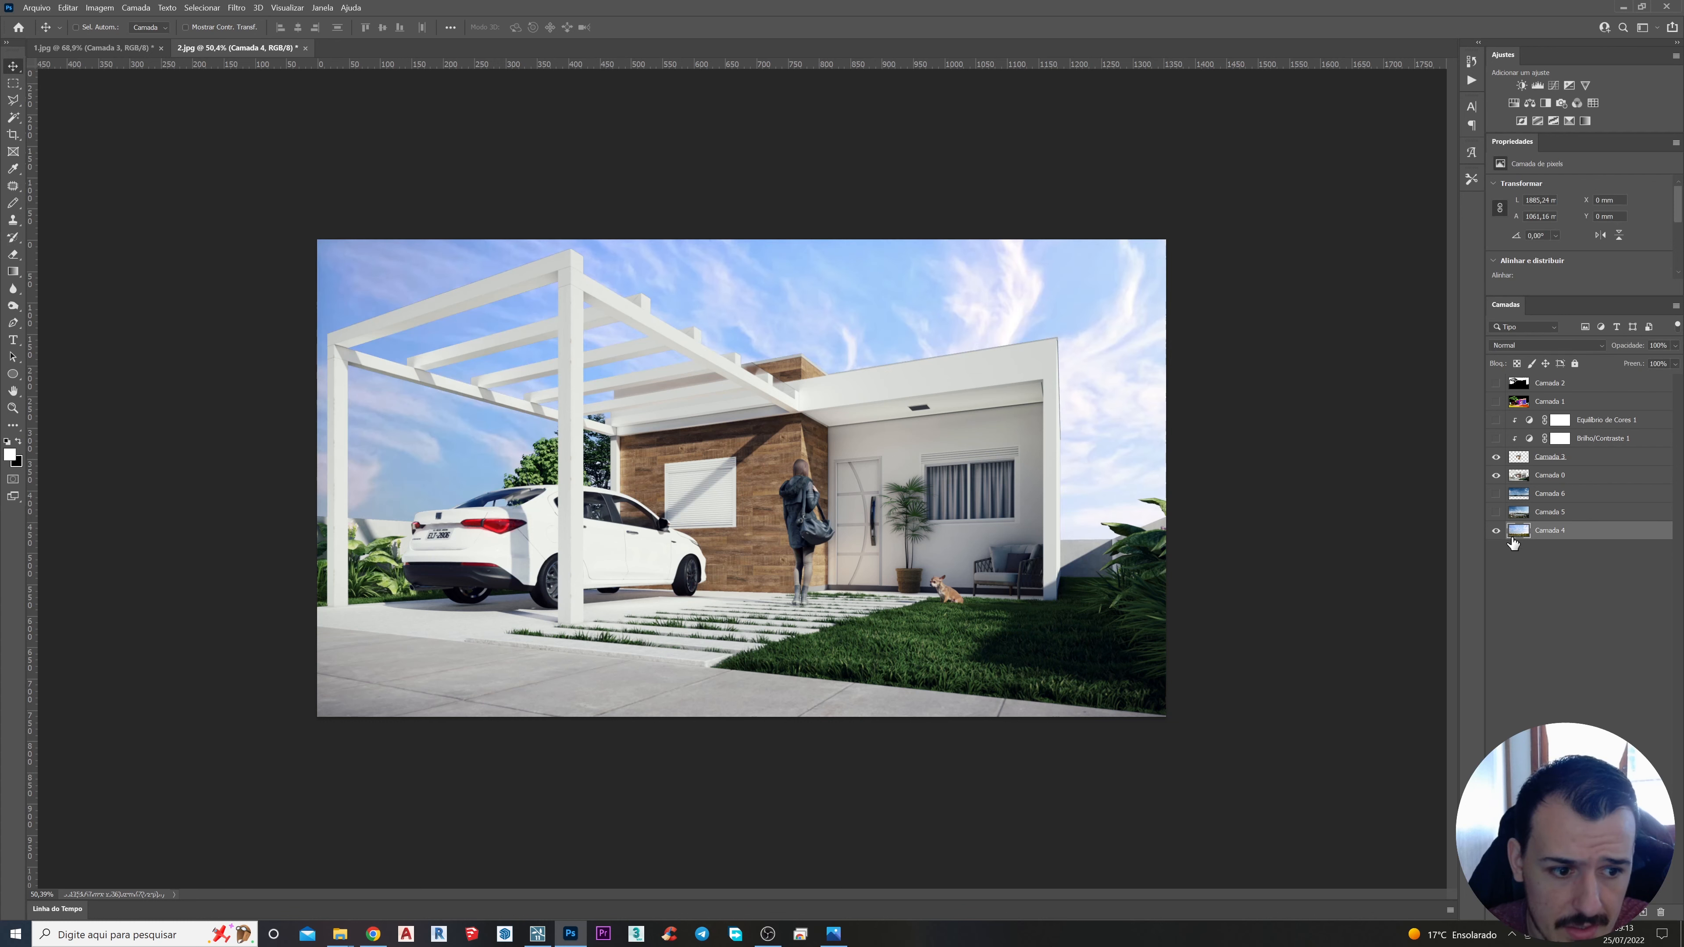
scroll(729, 464, "down", 3)
key("ctrl+t")
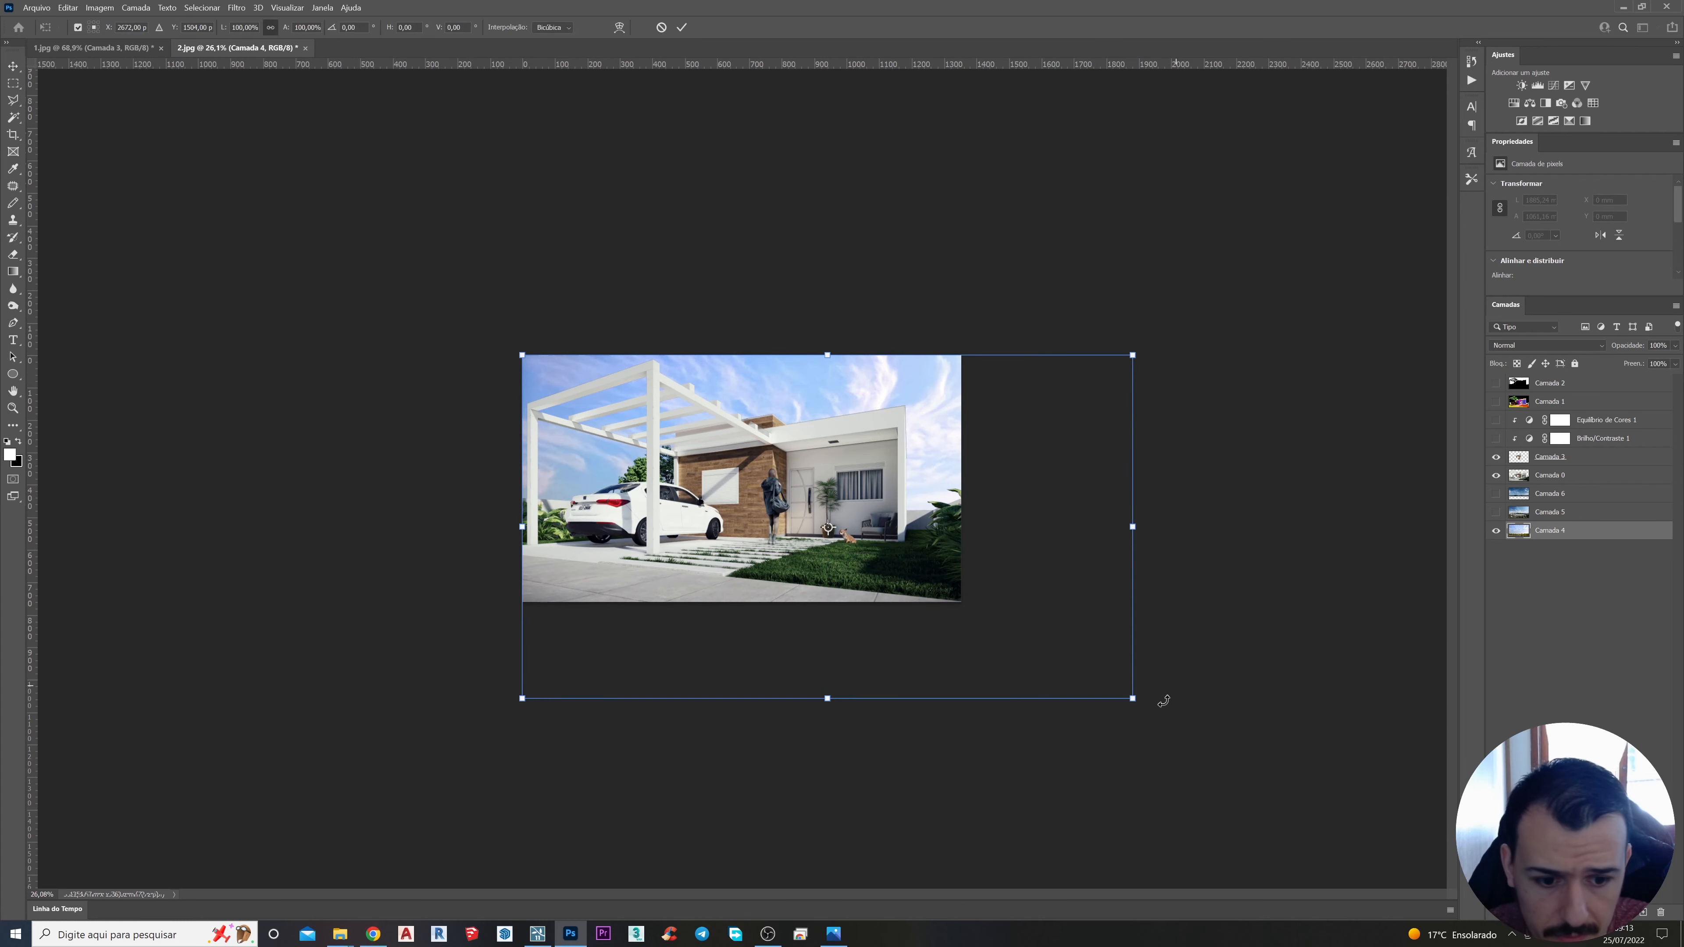
left_click_drag(1131, 700, 966, 606)
key("ctrl+0")
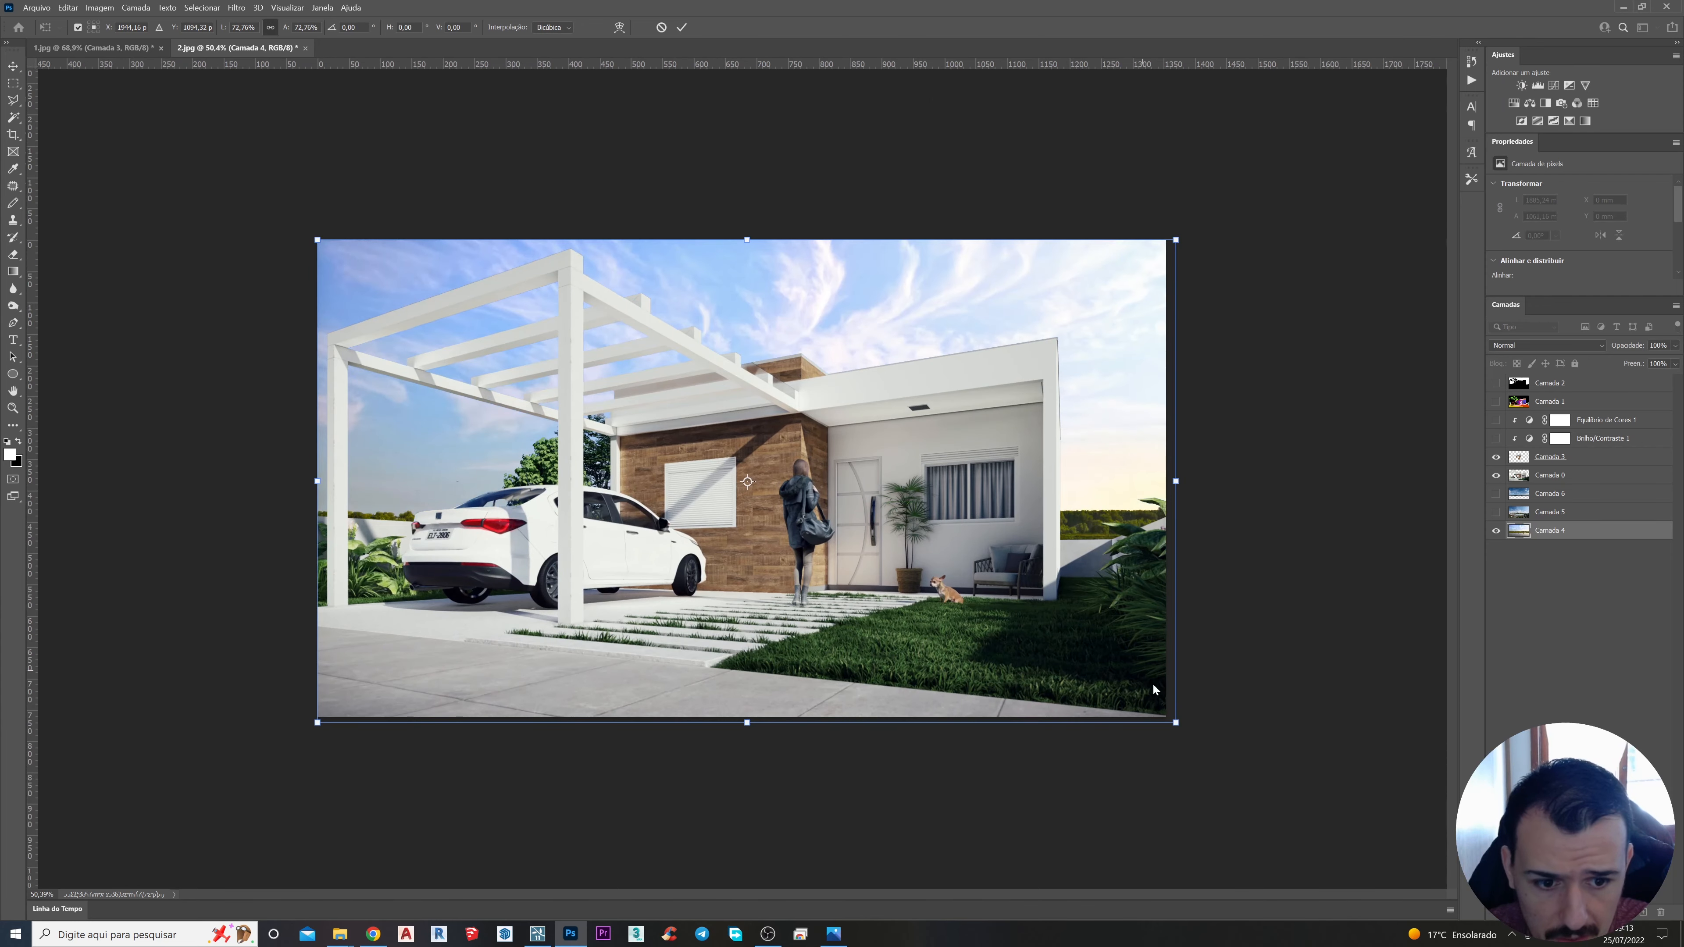
mouse_move(1178, 730)
left_mouse_down()
mouse_move(1222, 747)
mouse_move(1183, 757)
left_mouse_up()
left_click(13, 67)
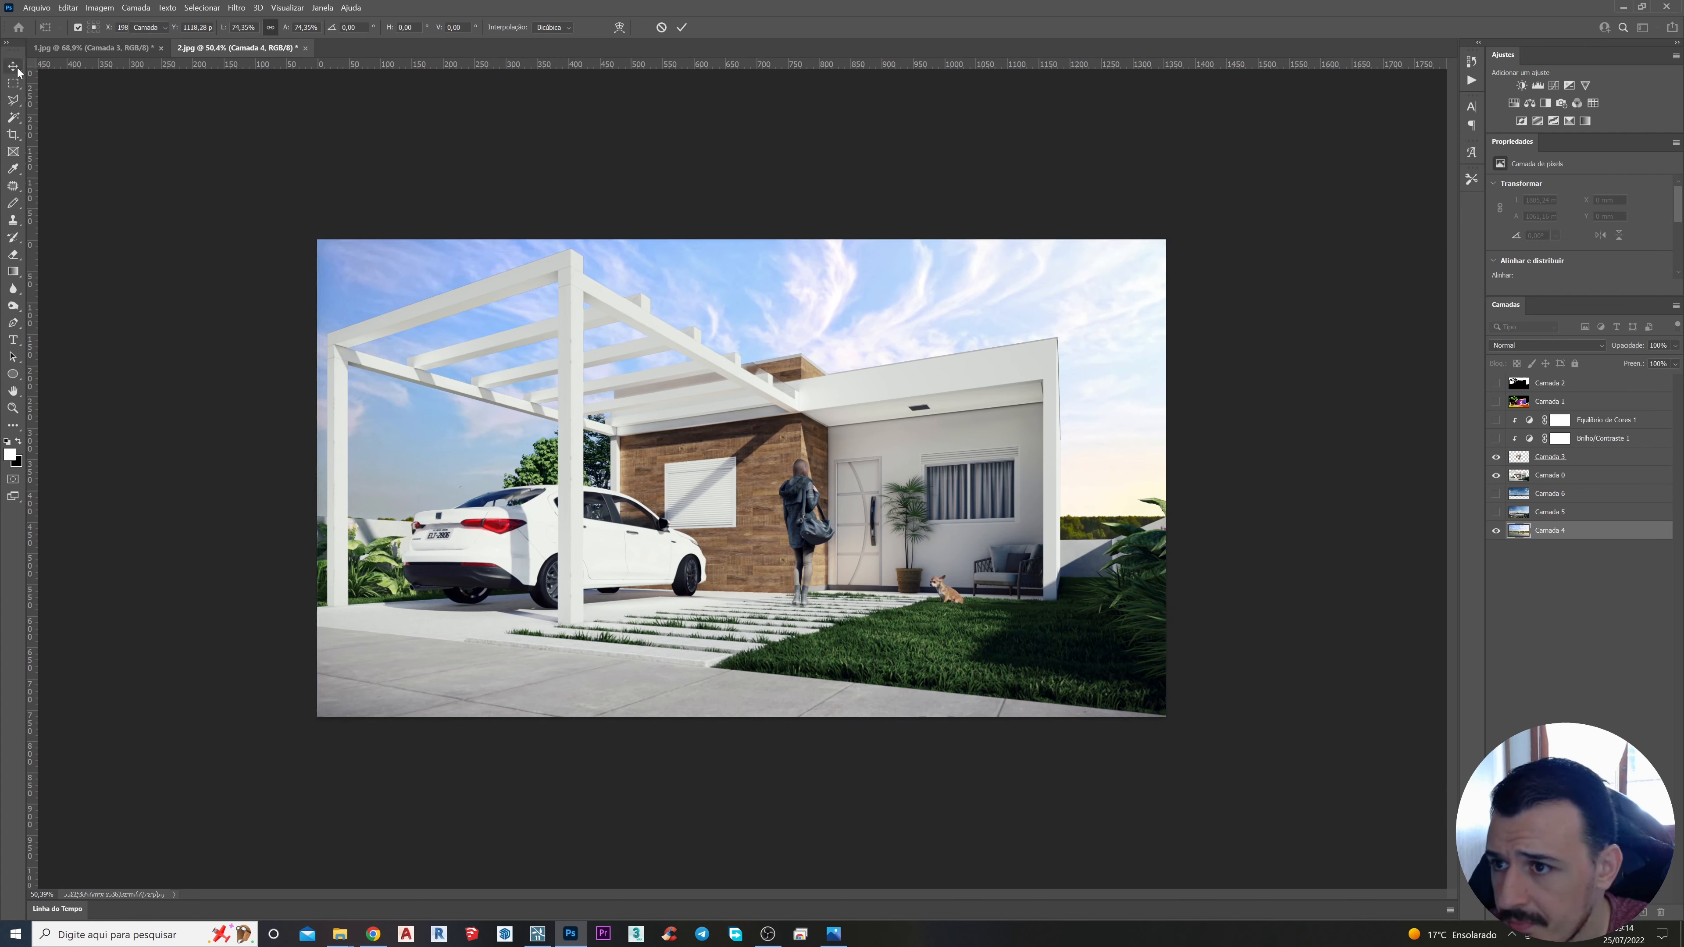
Step: Compare the three skies behind the house by toggling the visibility of Camada 5 and Camada 6 over Camada 4
left_click(1498, 513)
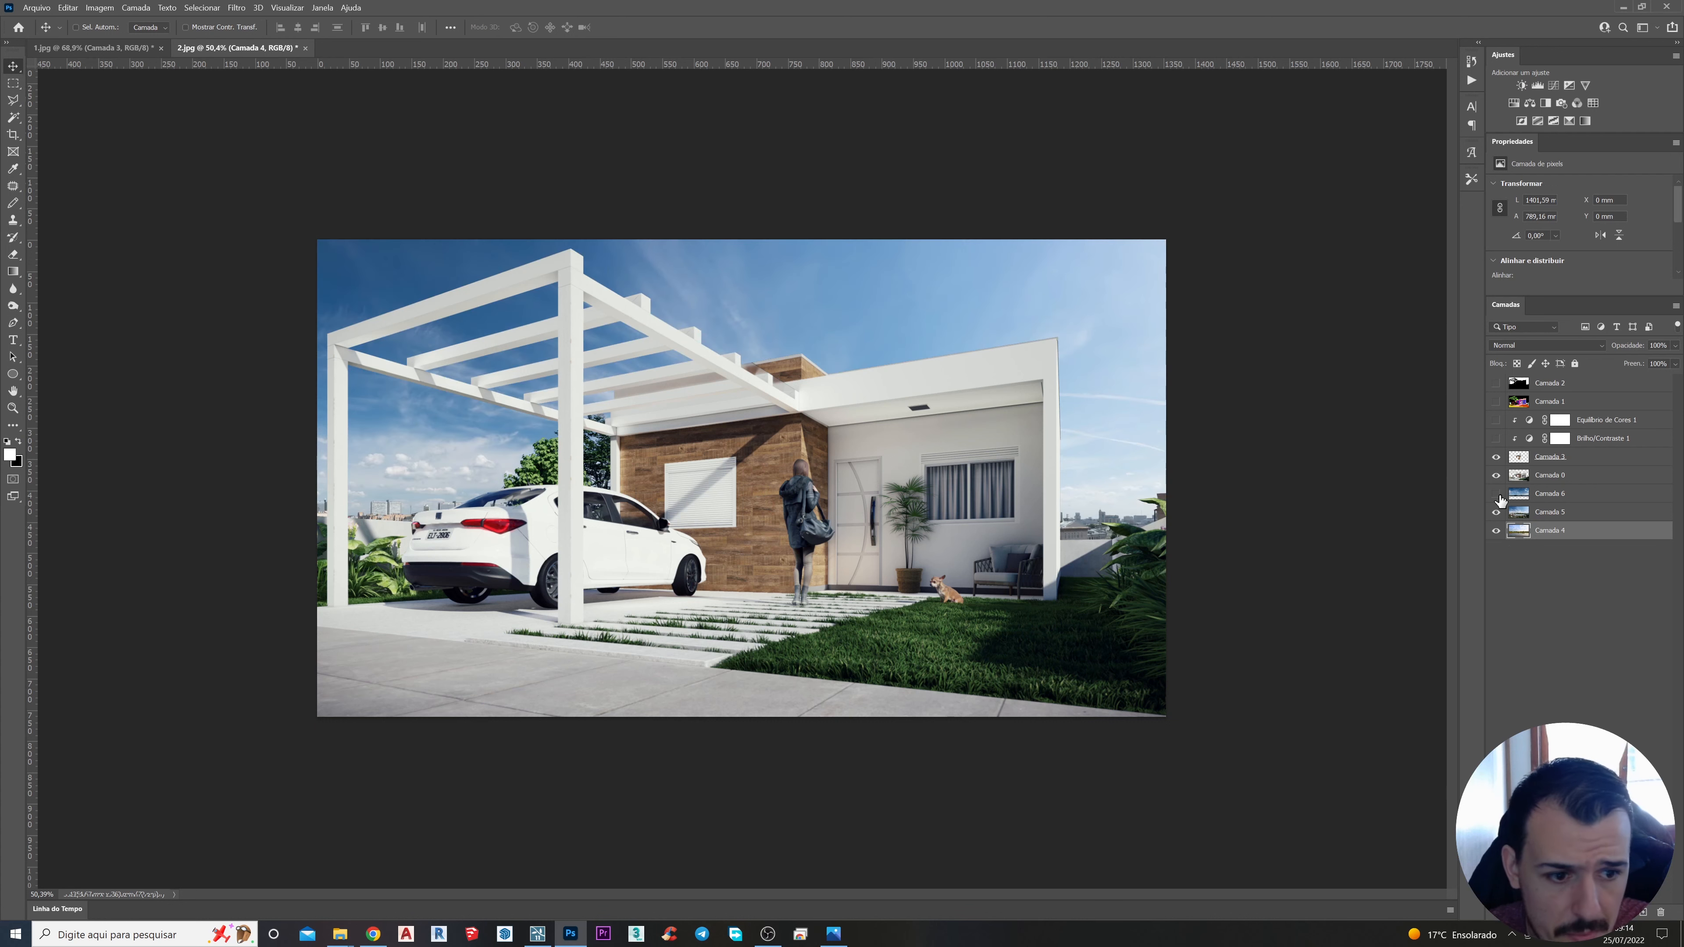
left_click(1497, 494)
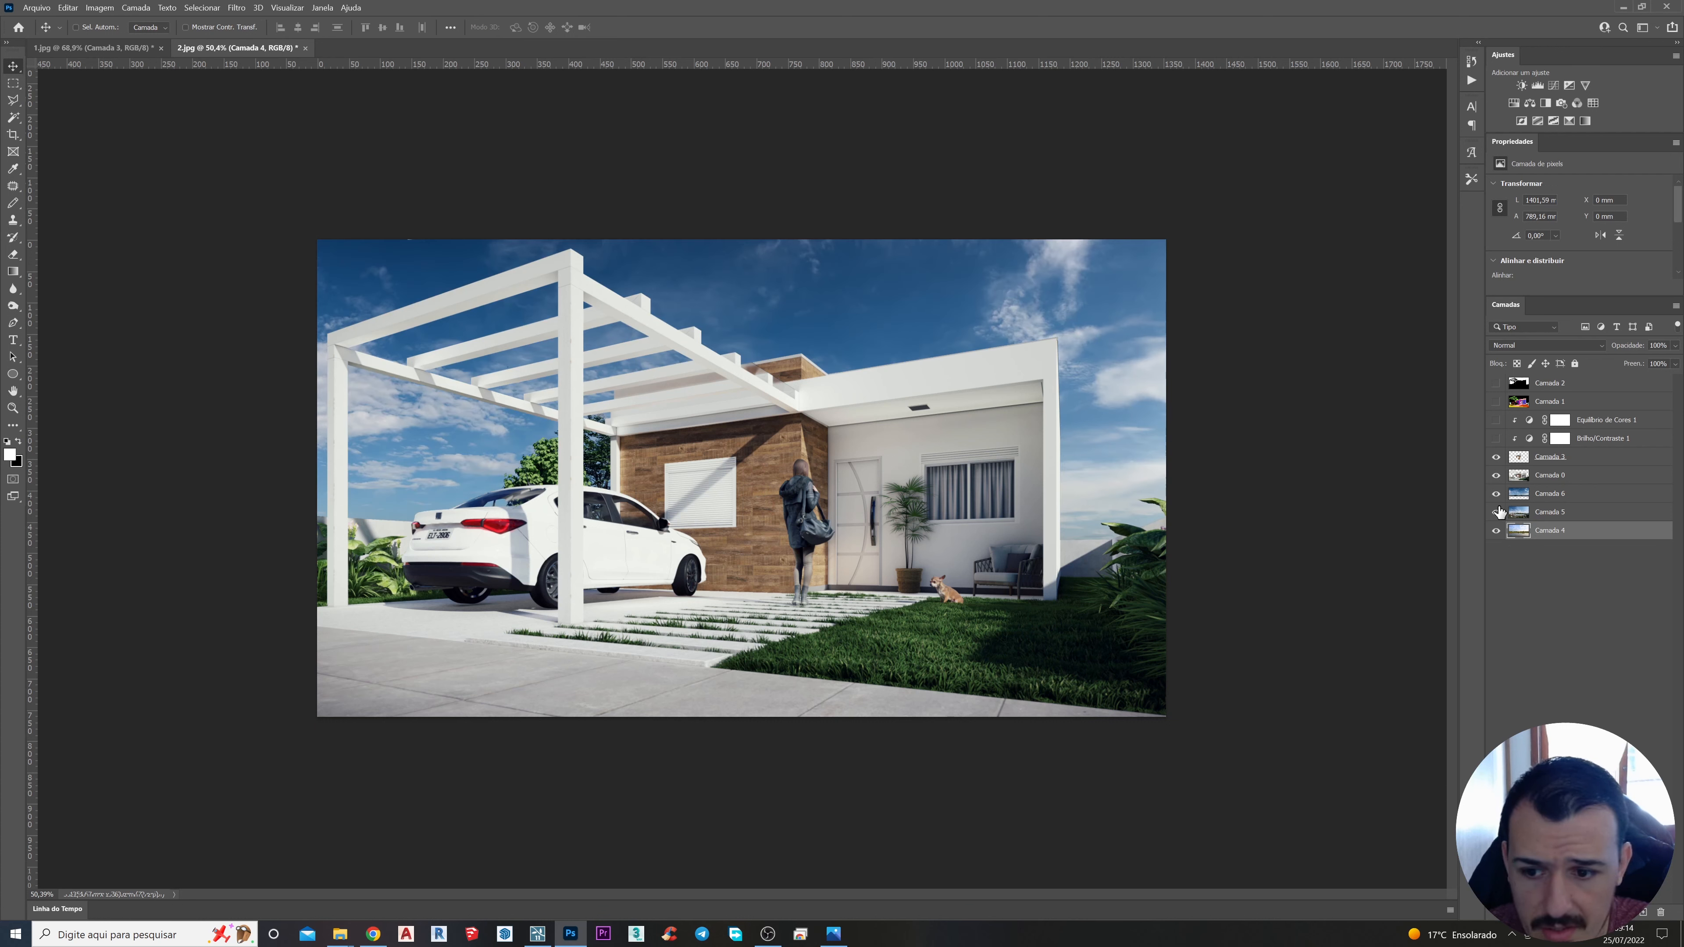
left_click(1497, 512)
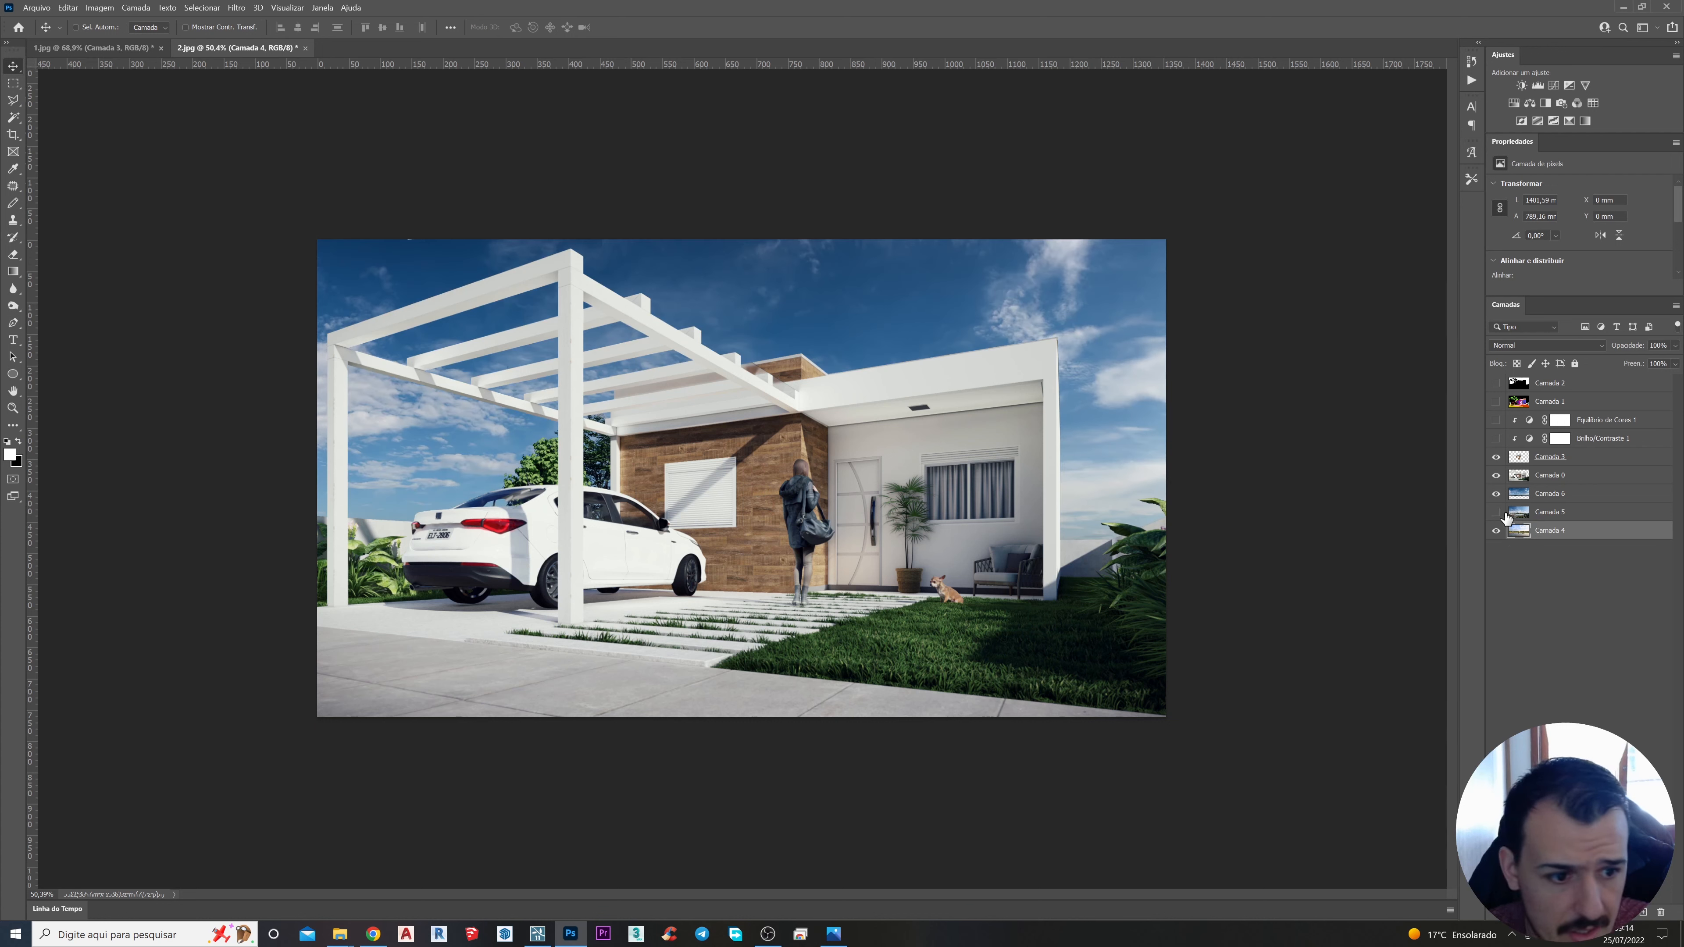
Step: Delete the rejected sky layers Camada 6 and Camada 4 and show Camada 5 as the only sky
left_click(1549, 495)
key("Delete")
left_click(1550, 513)
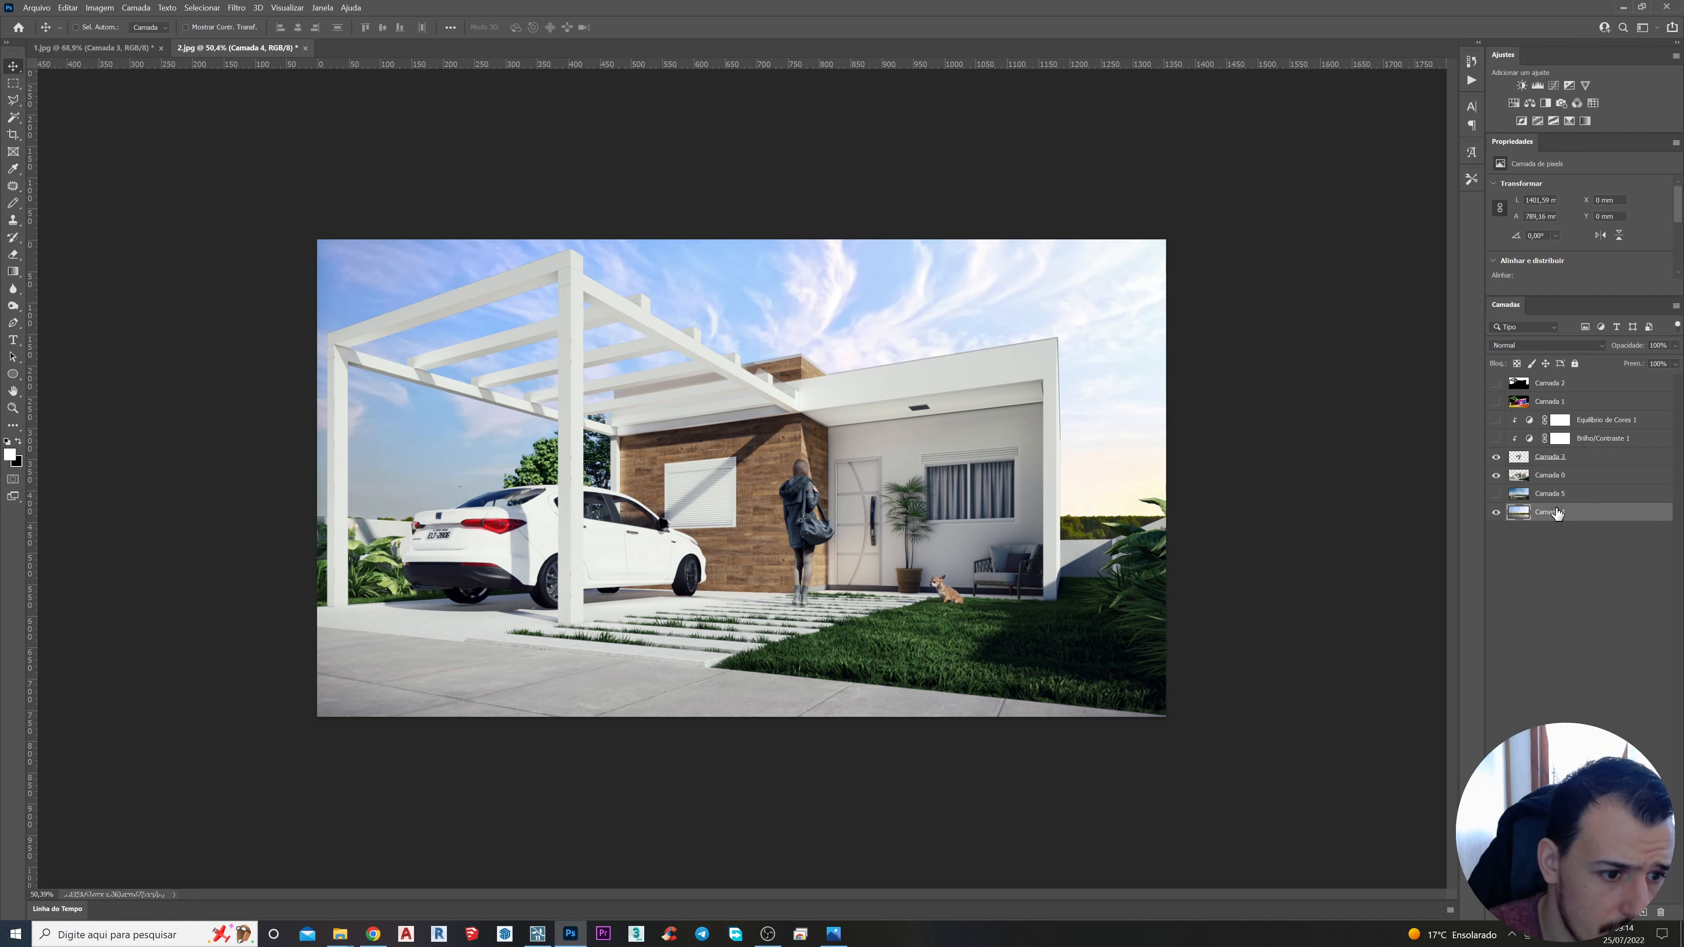
key("Delete")
left_click(1497, 493)
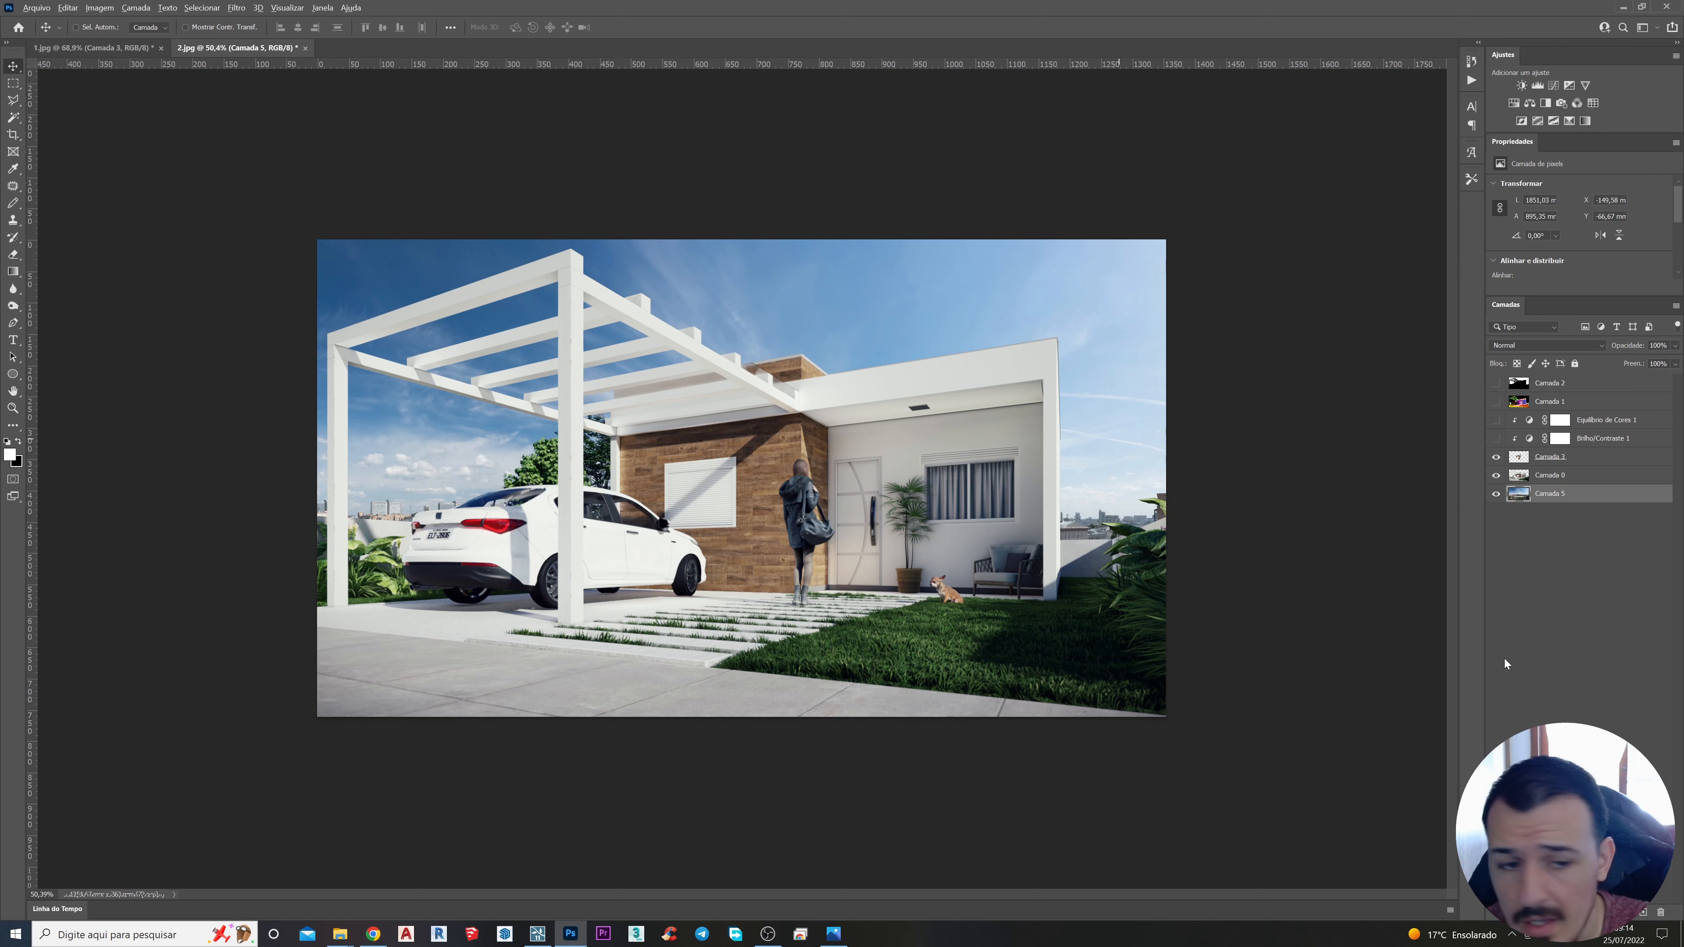
Step: Add a Brightness/Contrast adjustment clipped to the Camada 5 sky and raise its brightness to about 46
key("alt")
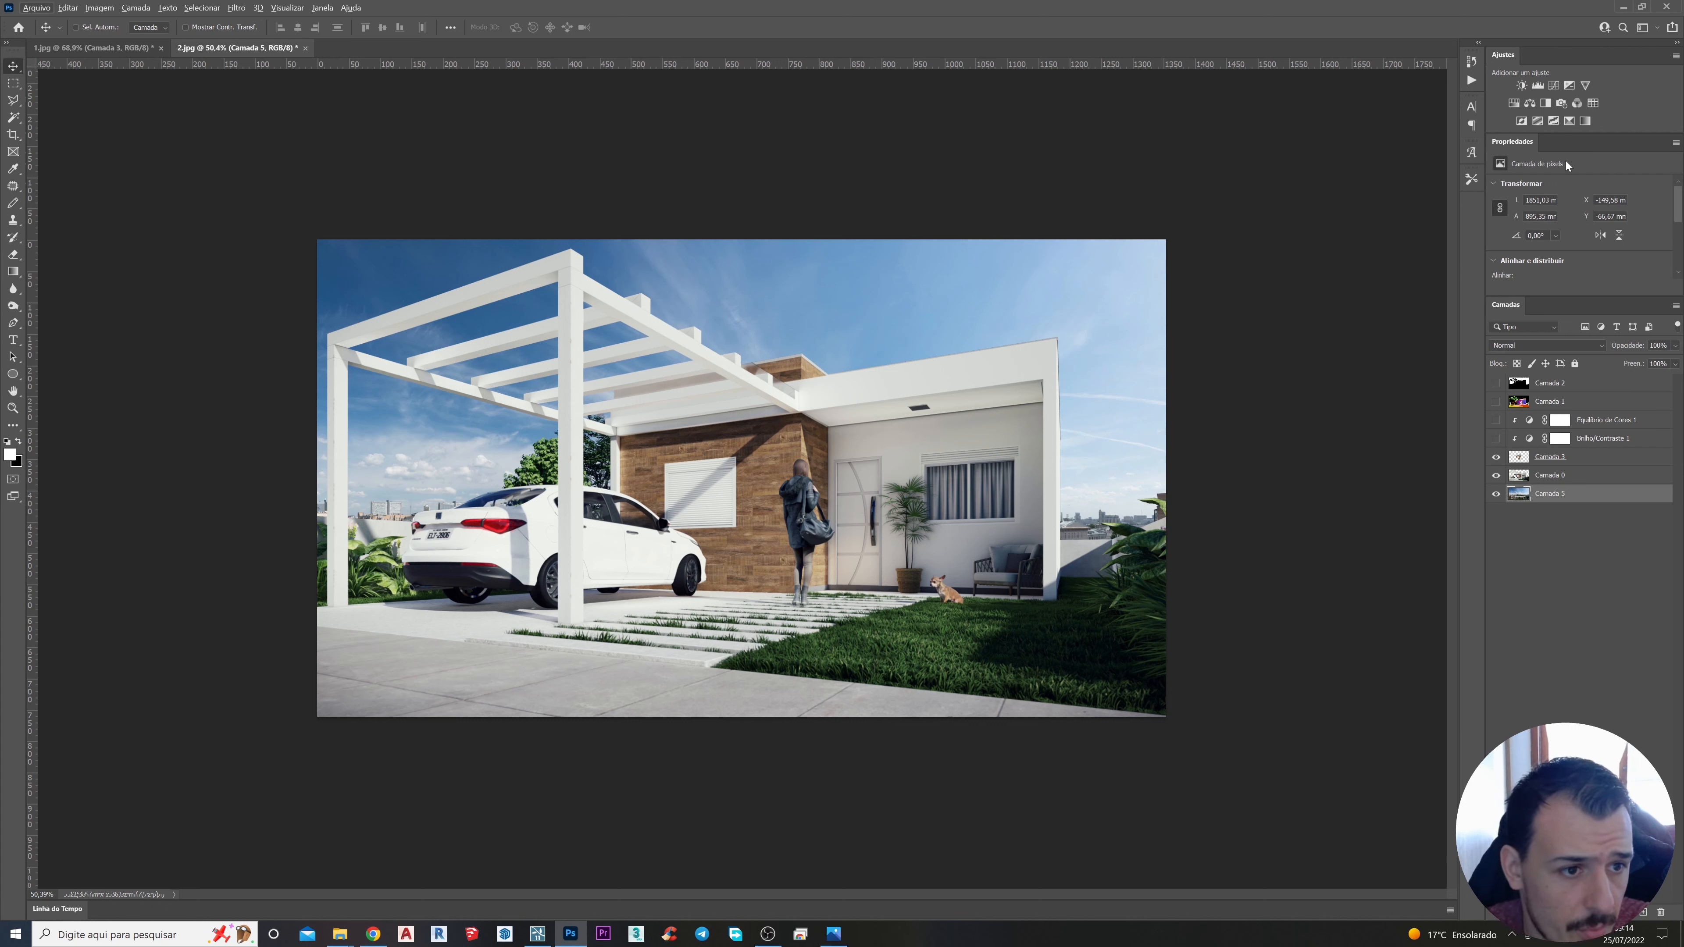
left_click(1521, 85)
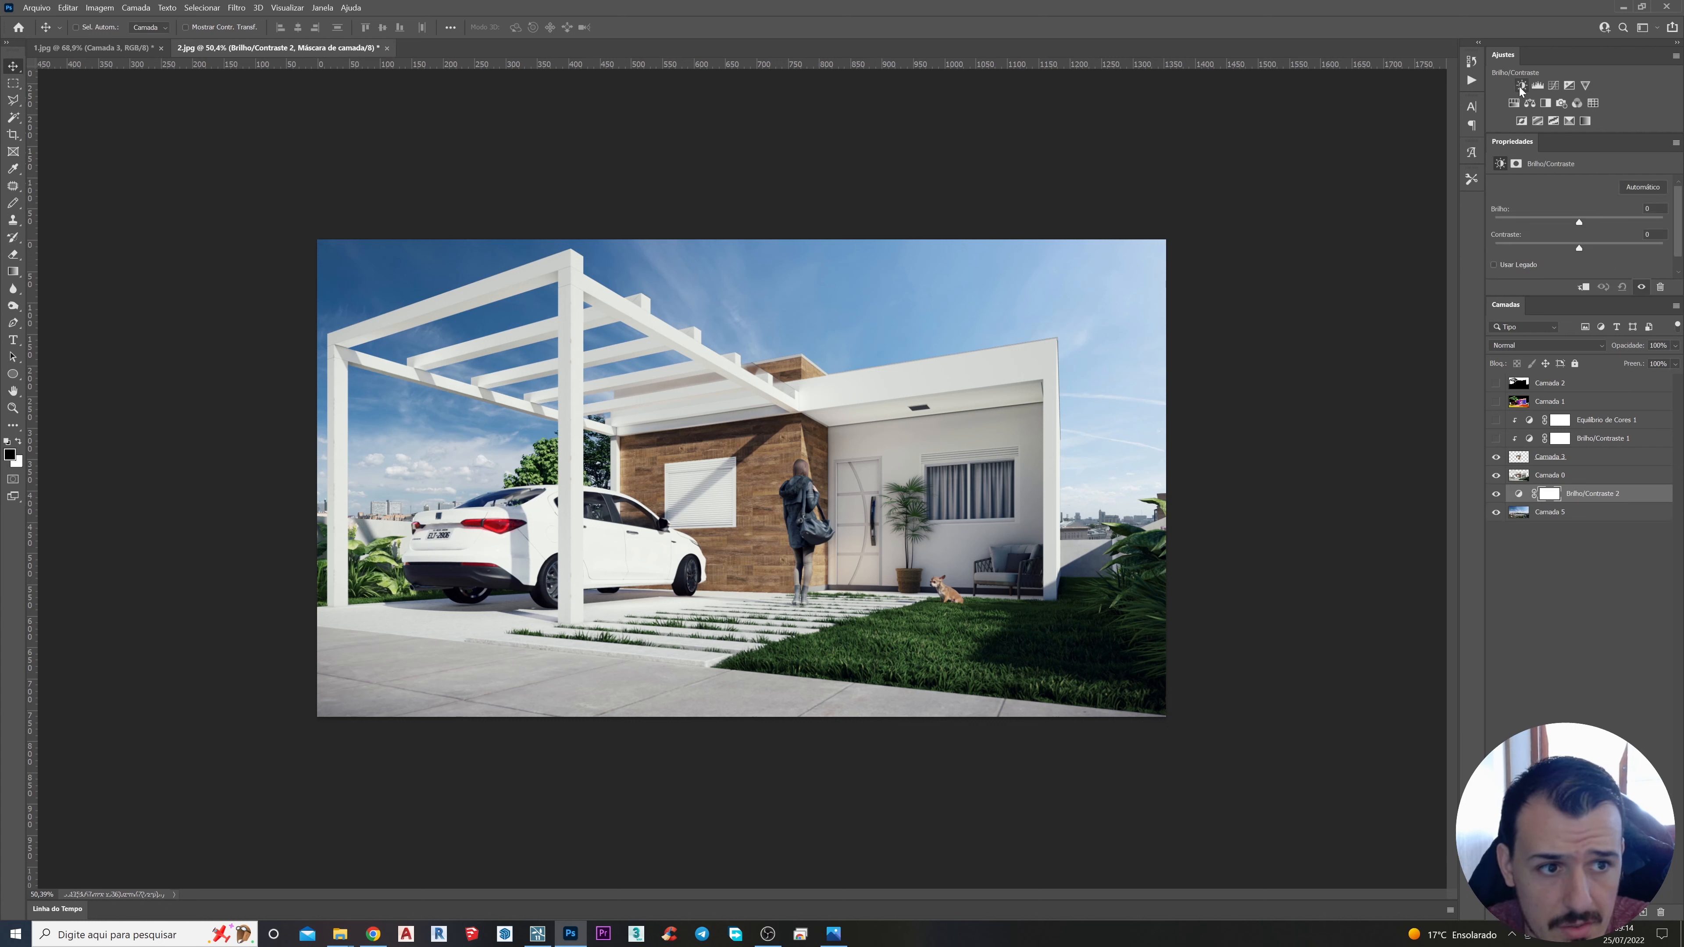
left_click(1584, 288)
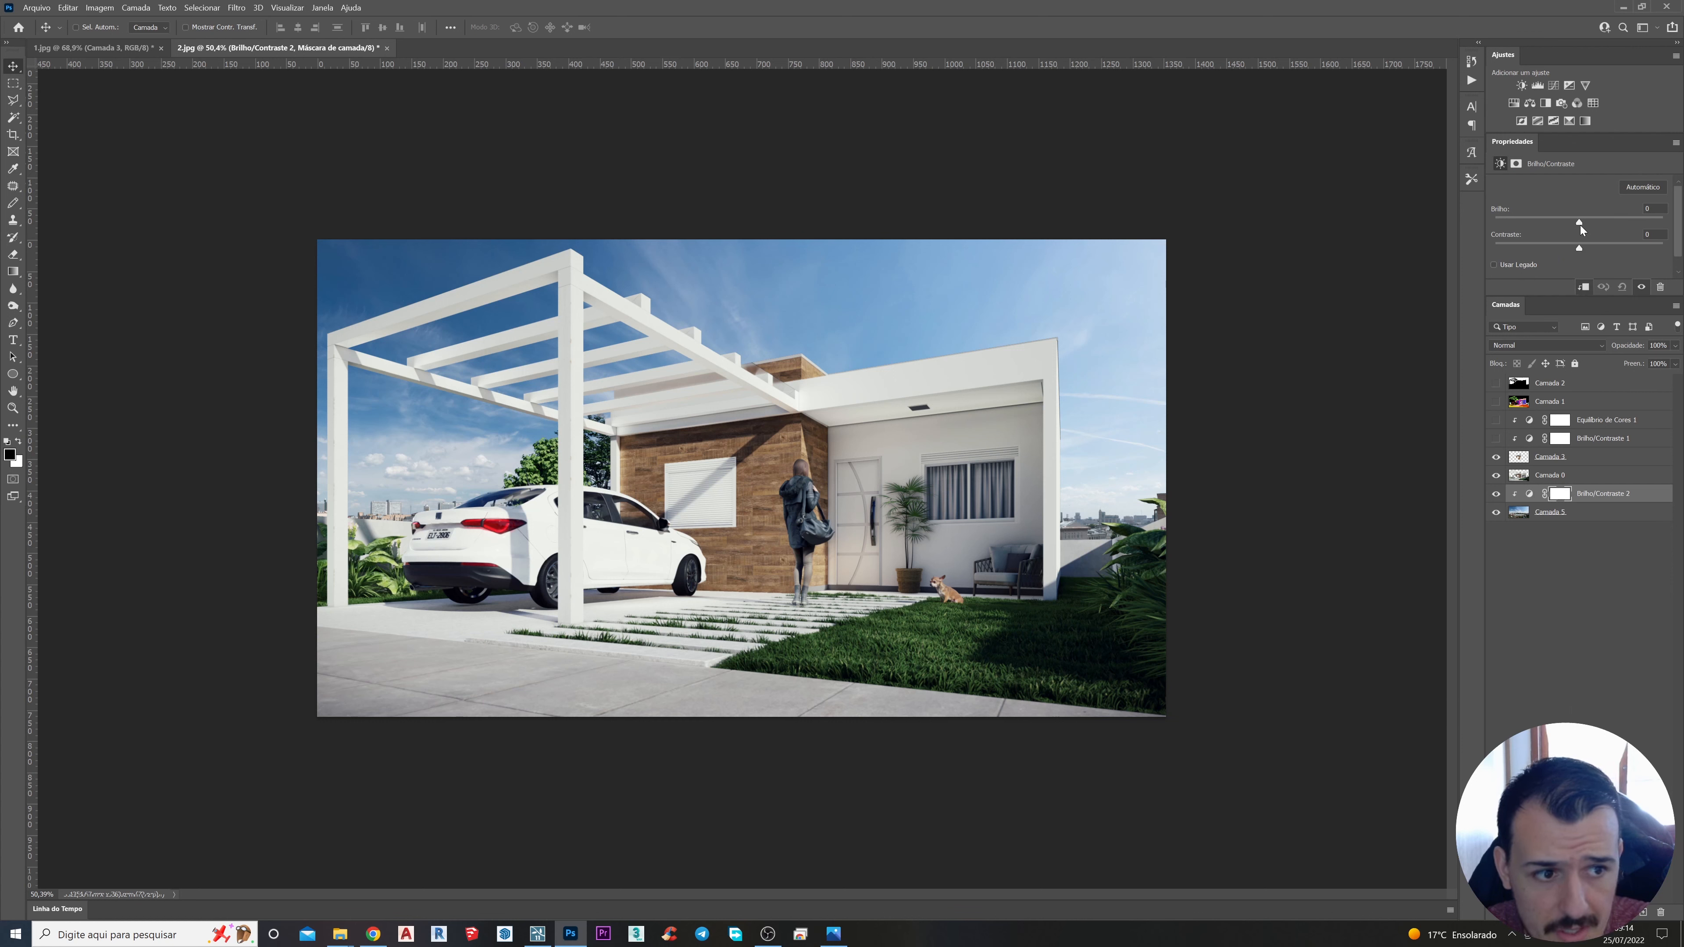
left_click_drag(1579, 221, 1617, 223)
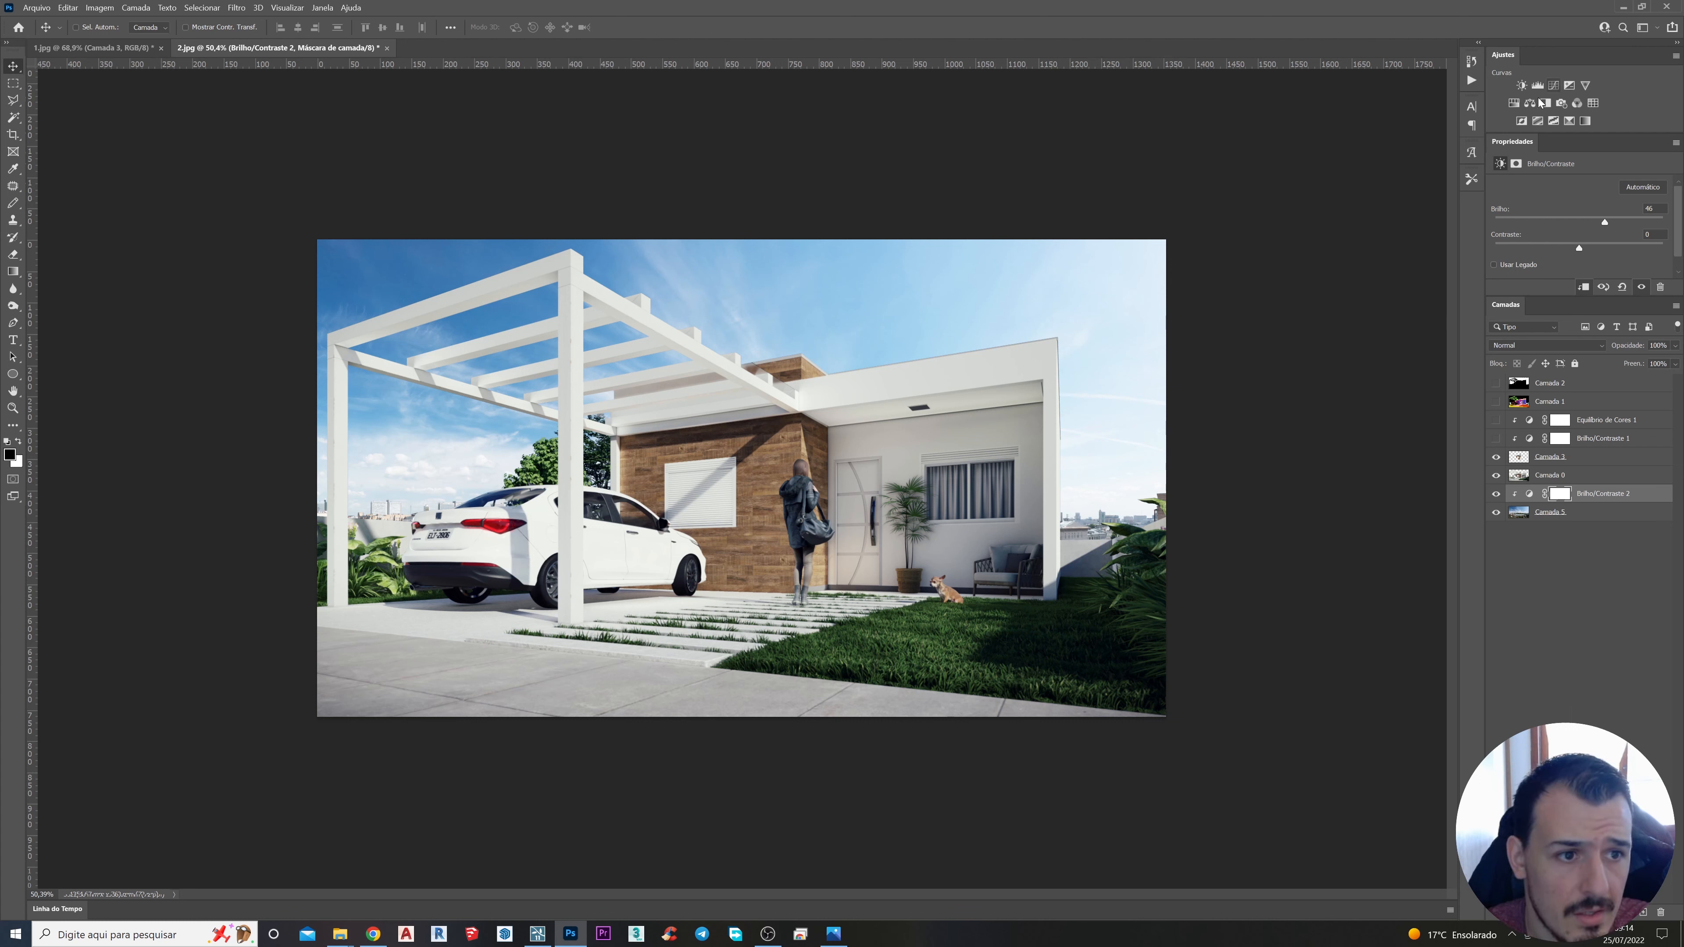
Step: Add a Hue/Saturation adjustment clipped to the Camada 5 sky and reduce its saturation to about -9
left_click(1516, 105)
left_click(1582, 287)
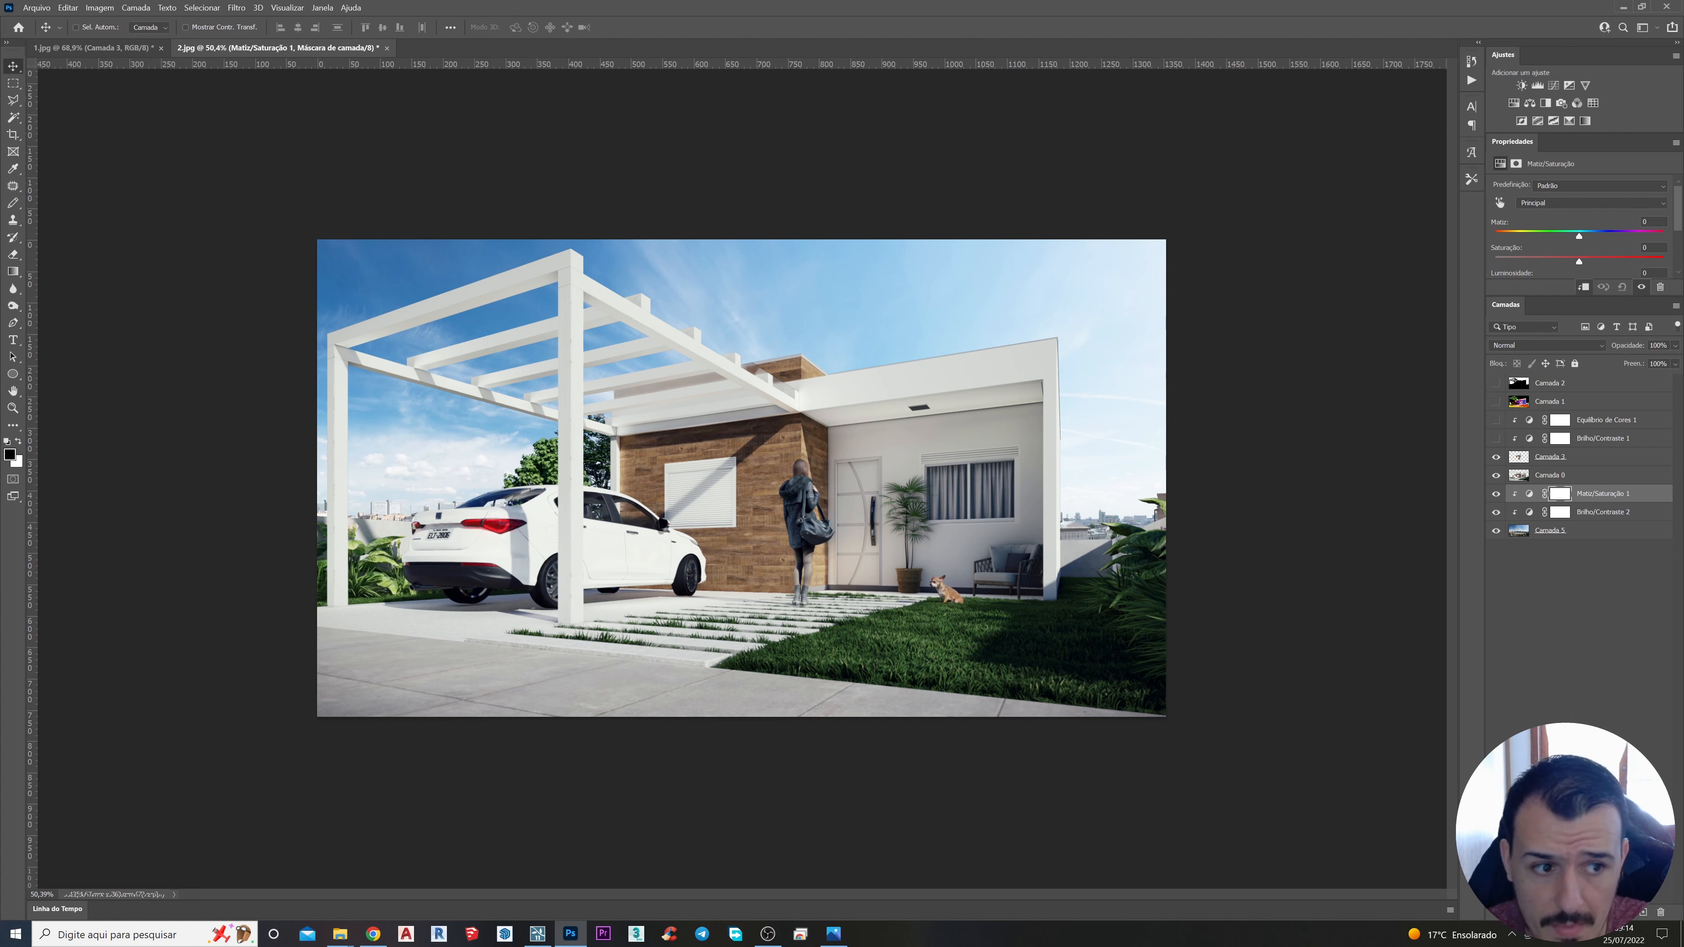
left_click_drag(1579, 264, 1559, 264)
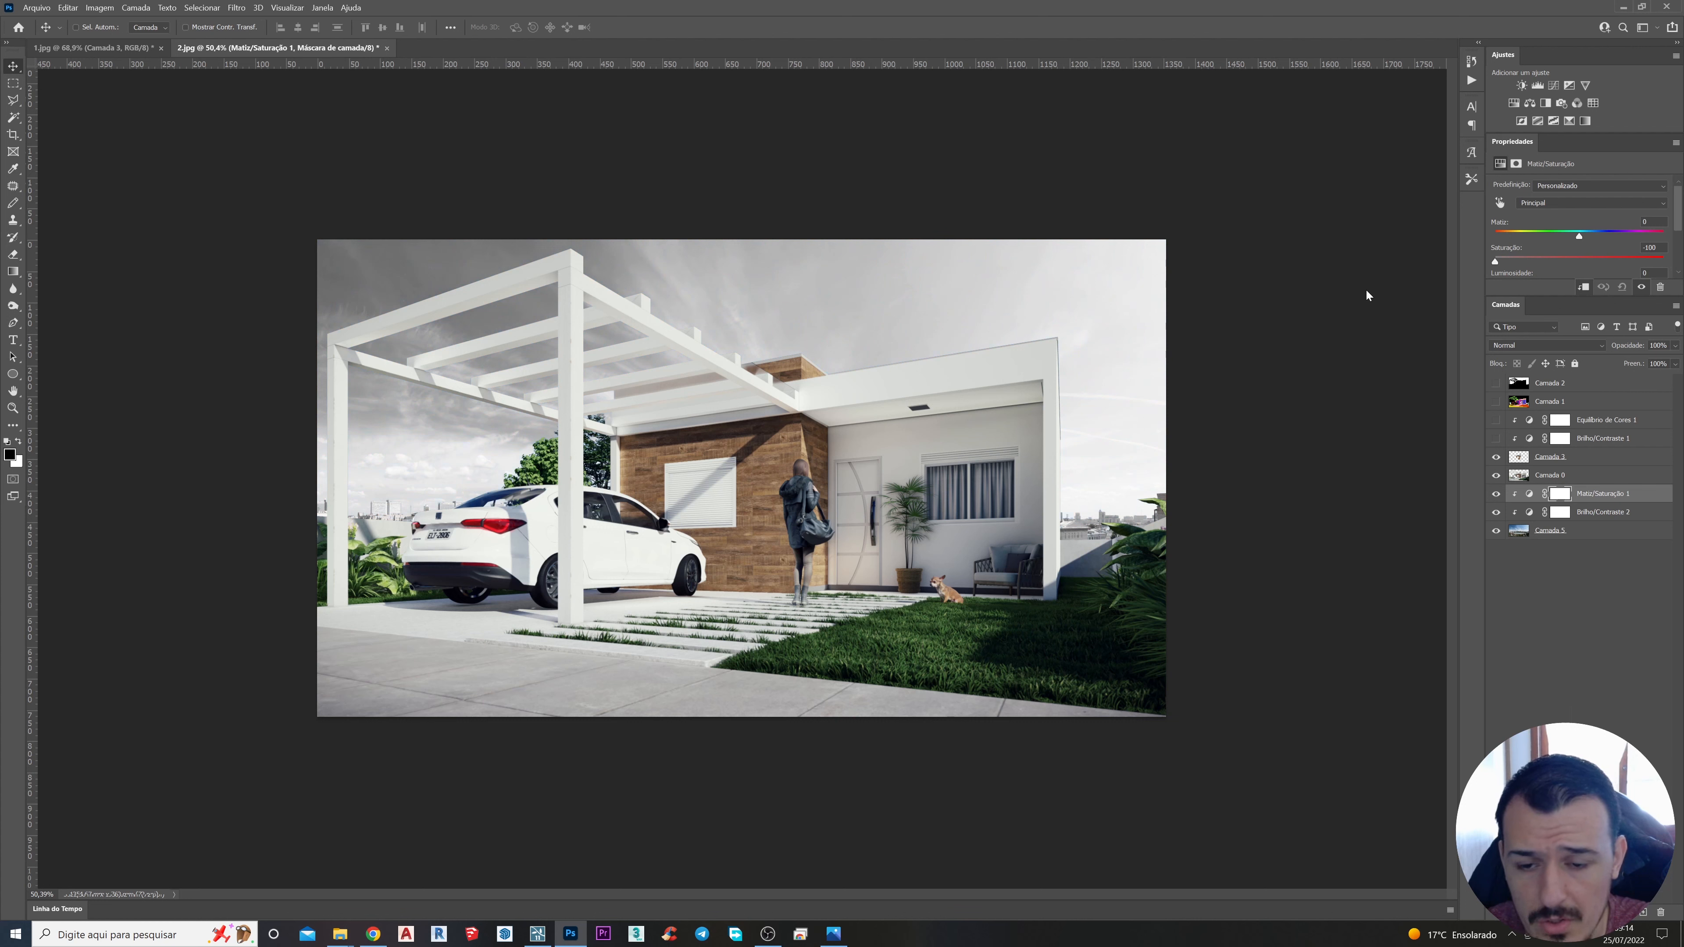
left_click_drag(1537, 261, 1572, 262)
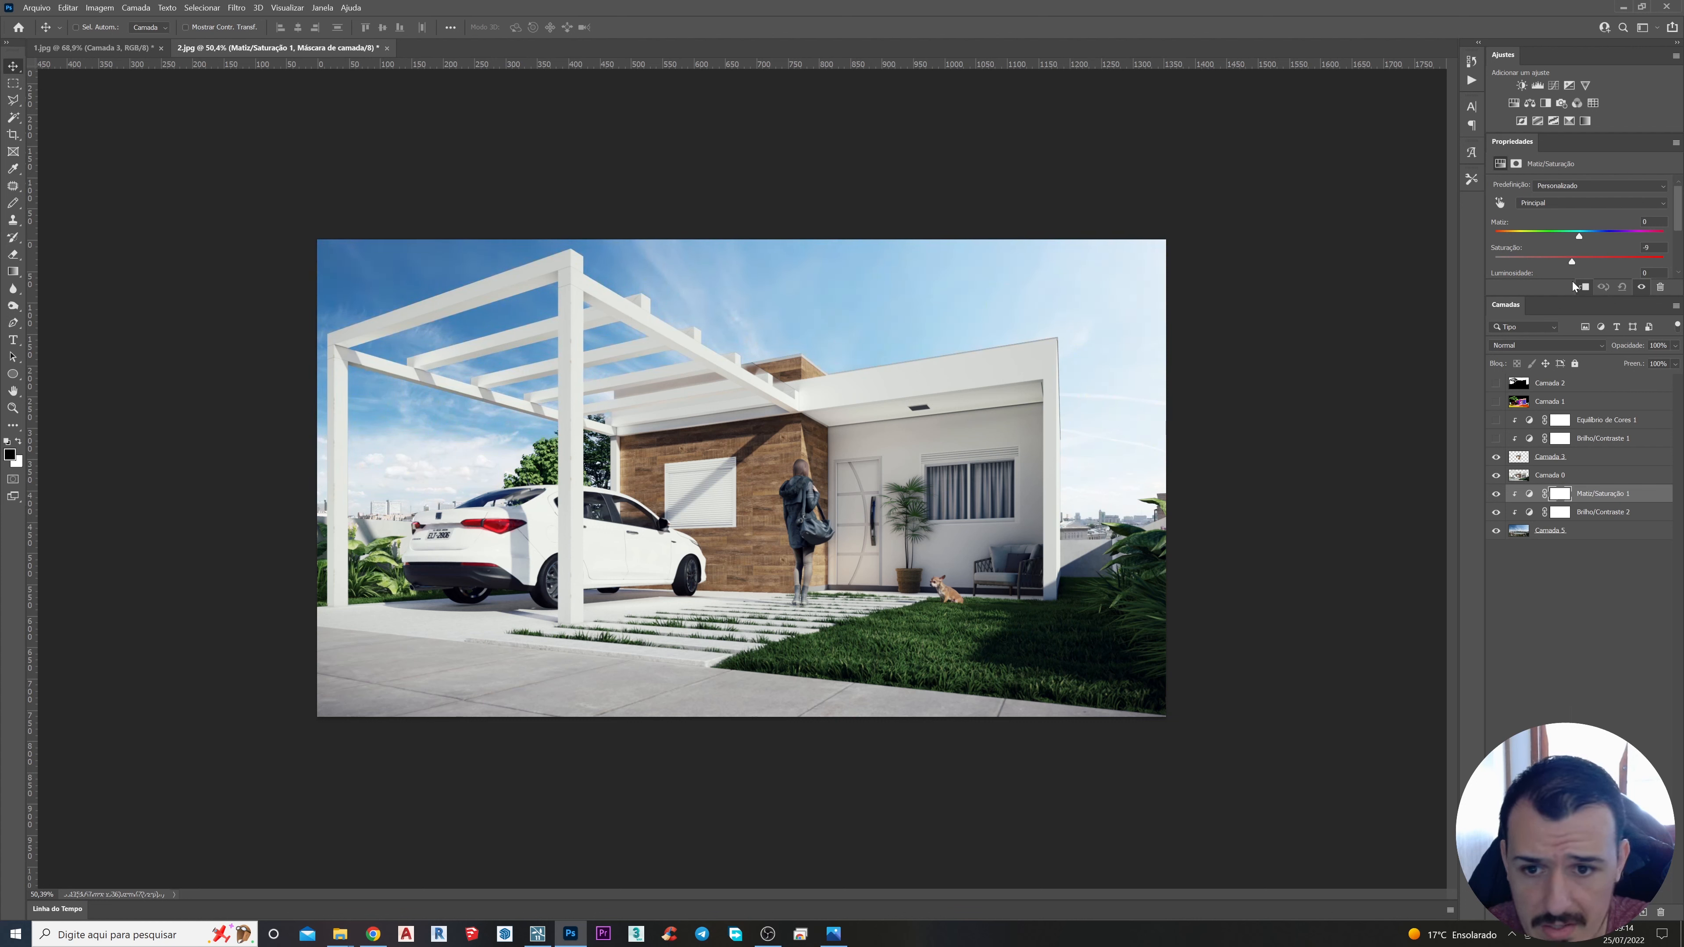